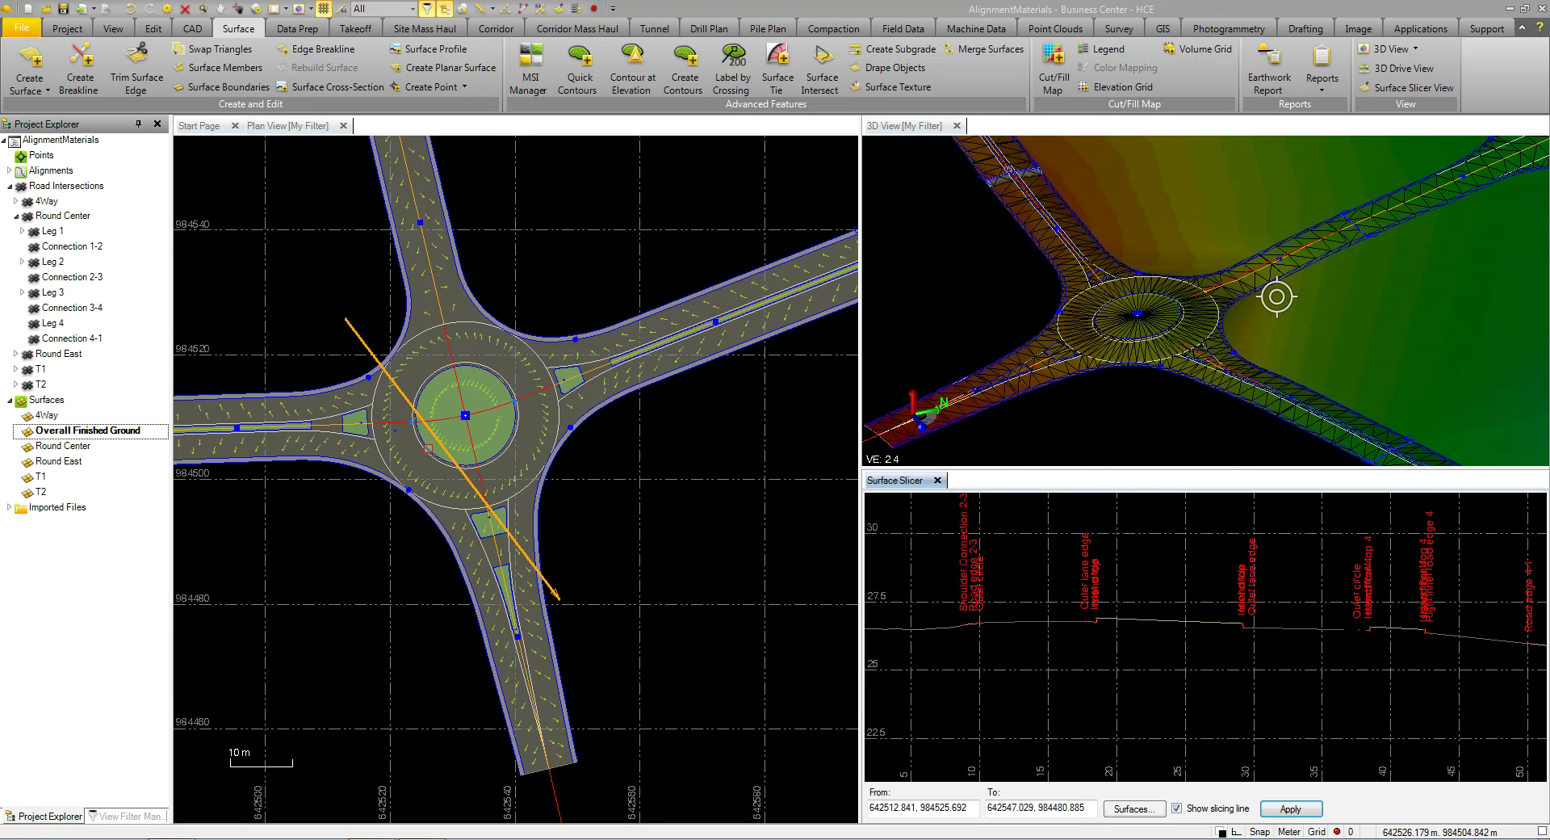
Start a new slice in Plan View and zoom out to show the whole road network.
click(509, 274)
scroll(510, 274, down, 5)
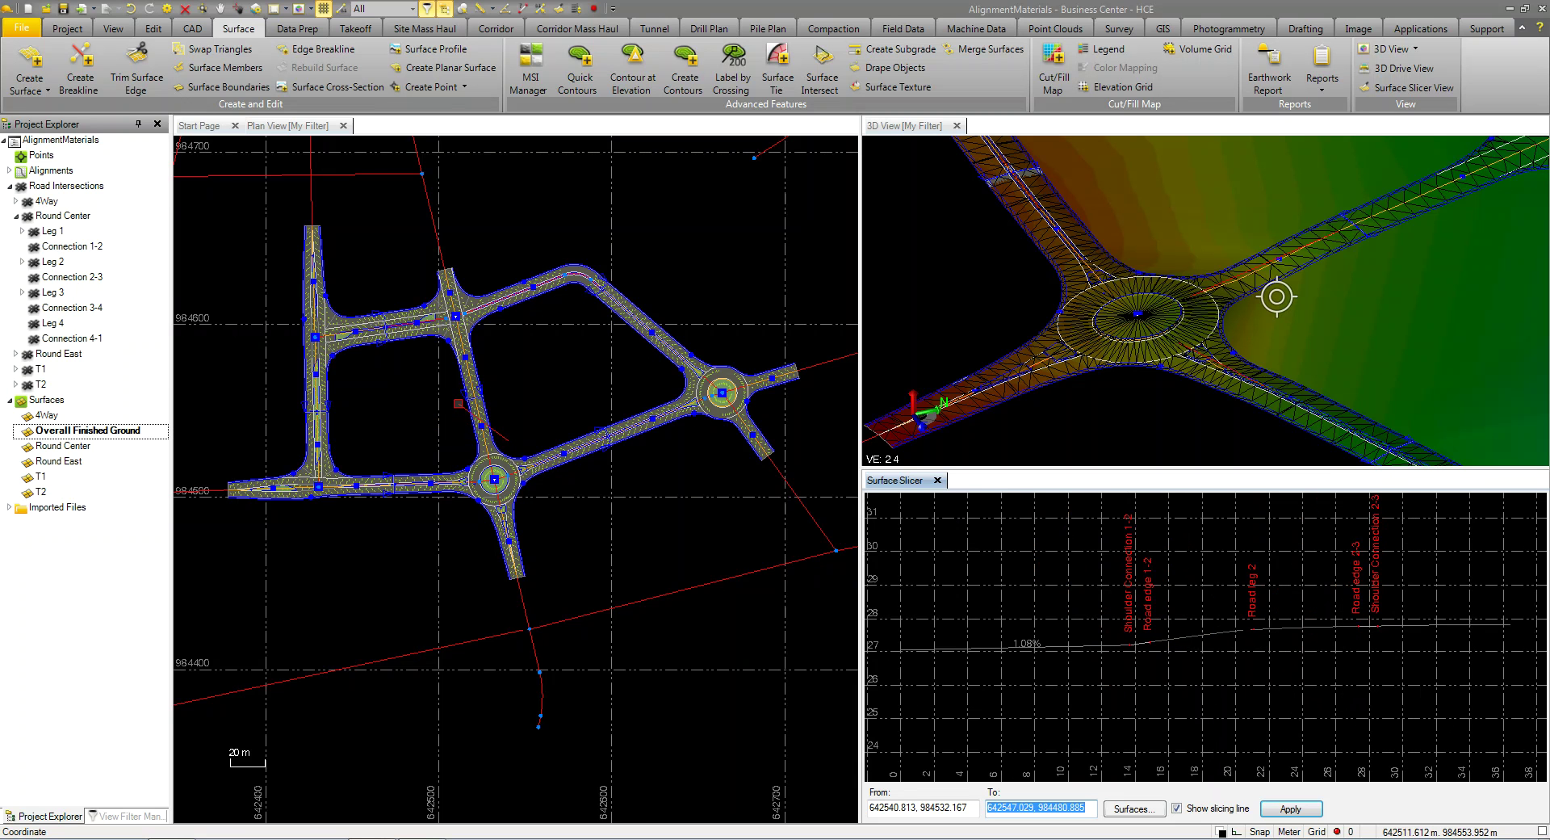
scroll(458, 403, up, 1)
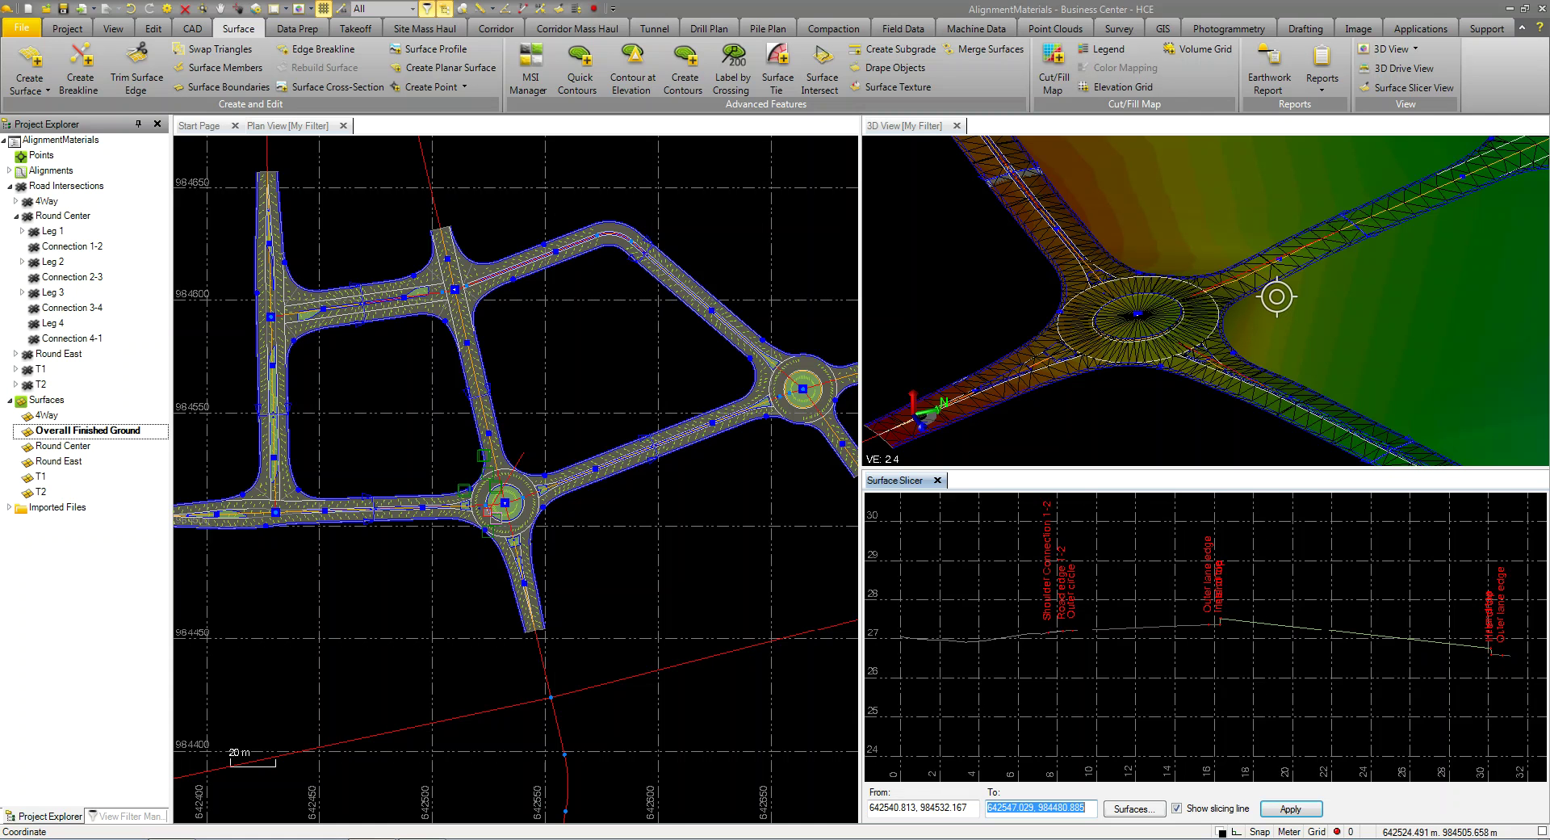
Draw a slice across the roundabout from northwest to southeast.
click(477, 551)
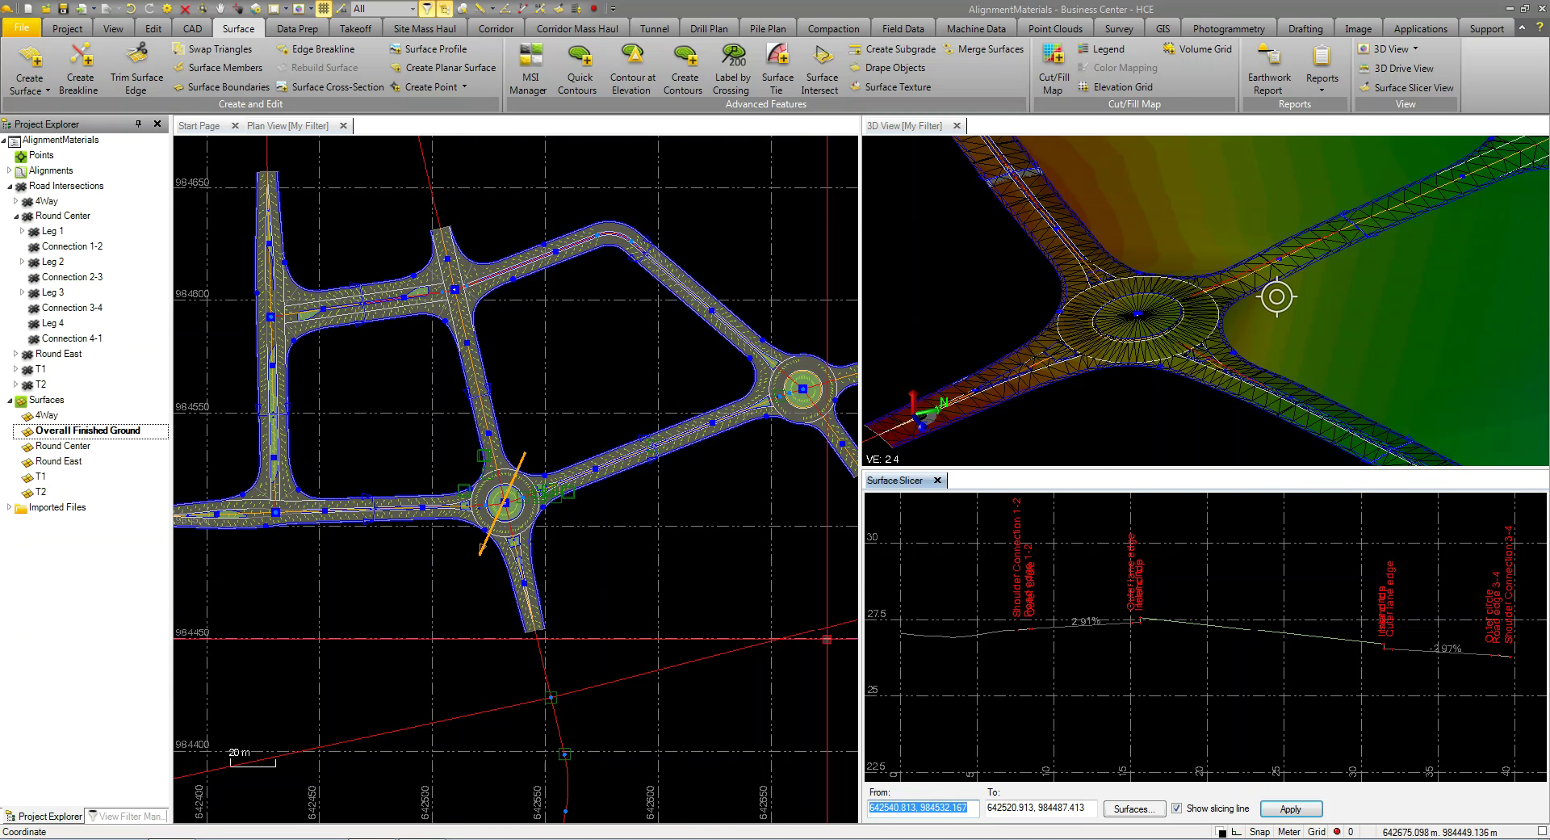
click(463, 463)
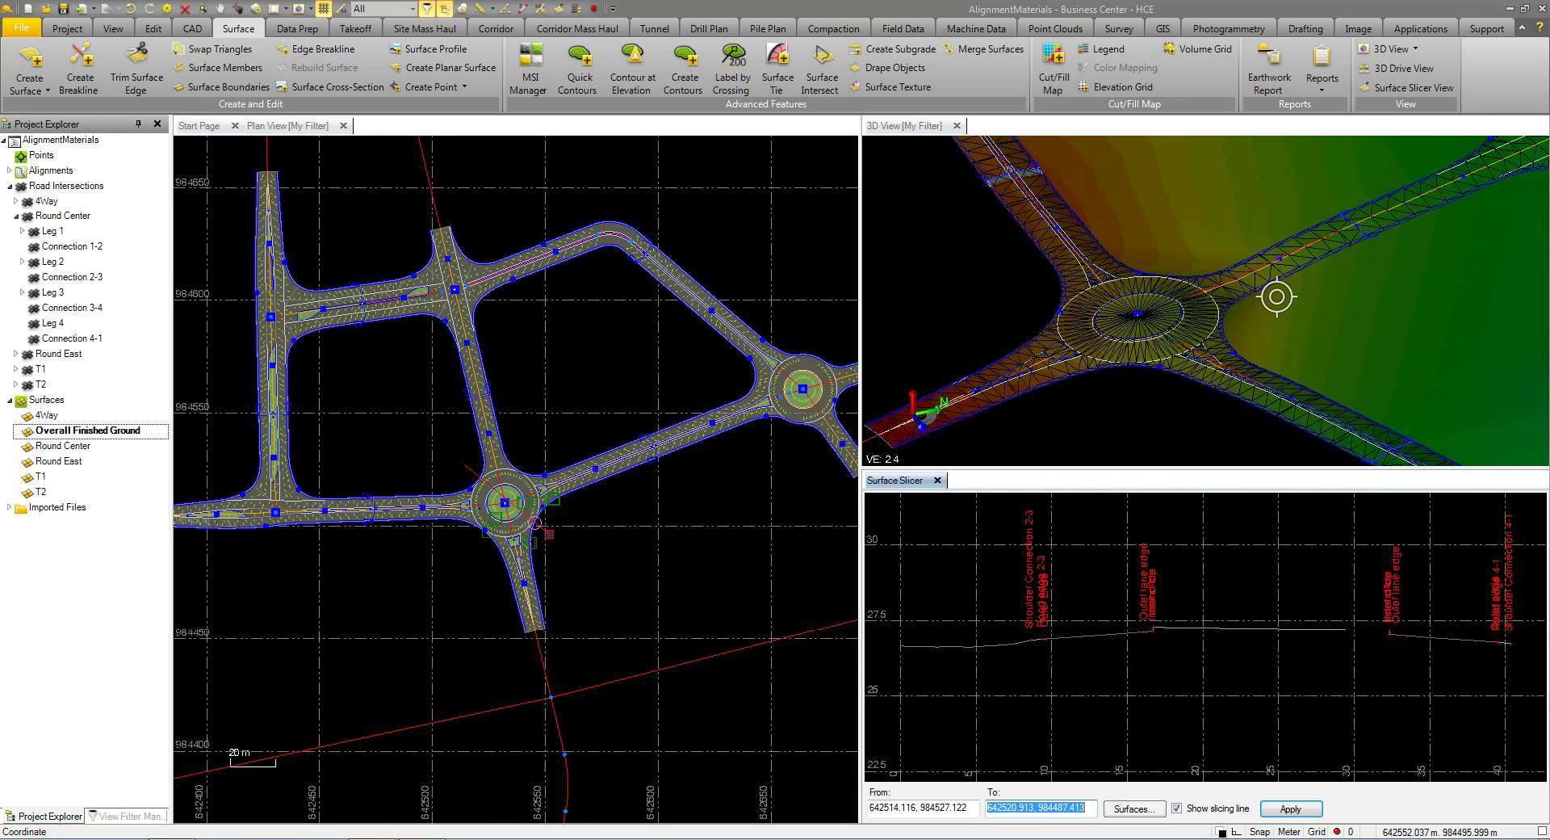
scroll(538, 570, up, 2)
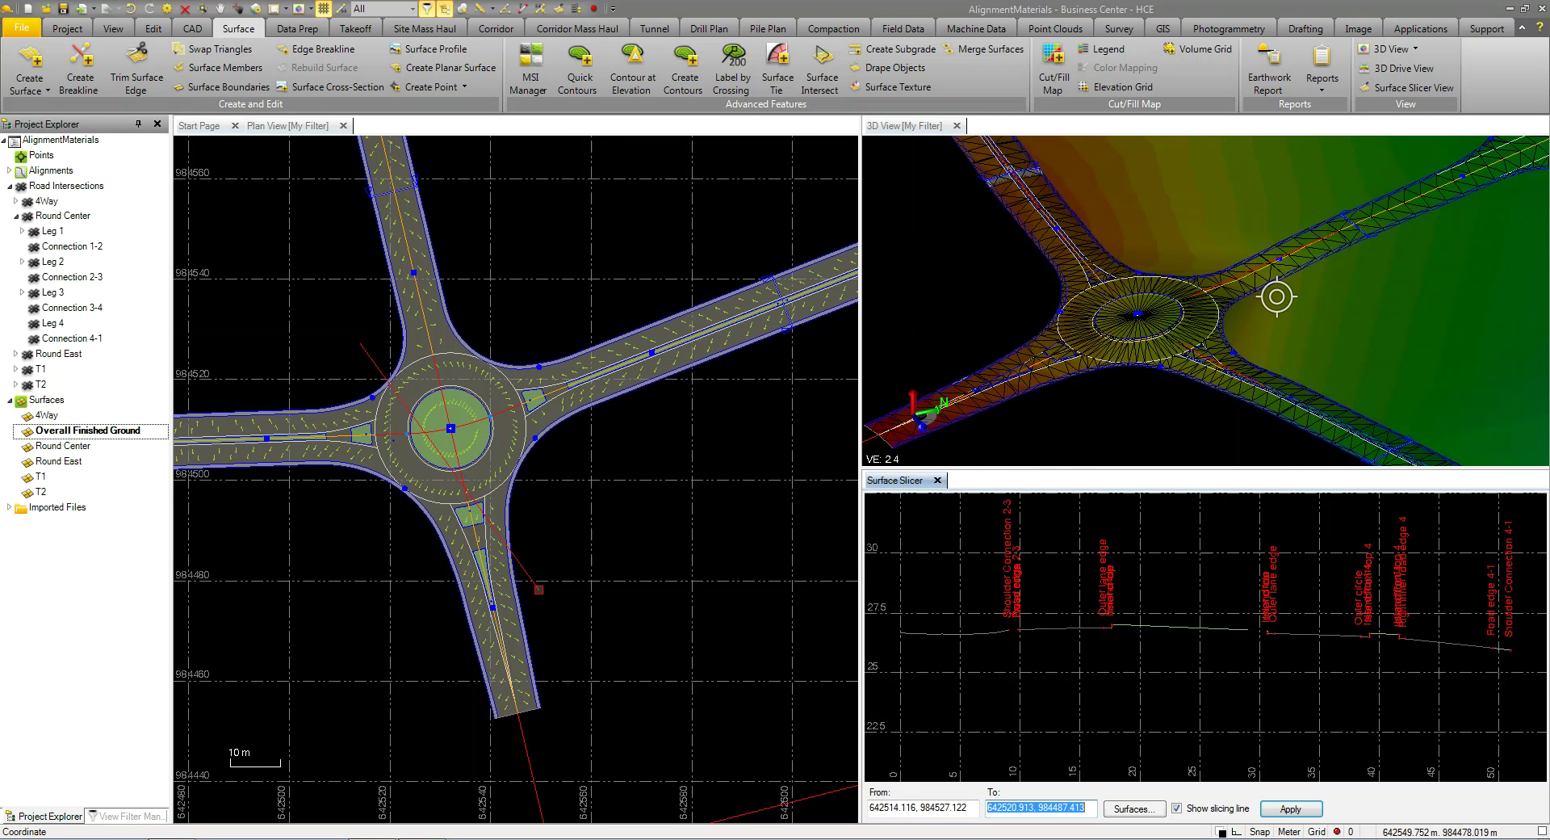
click(539, 590)
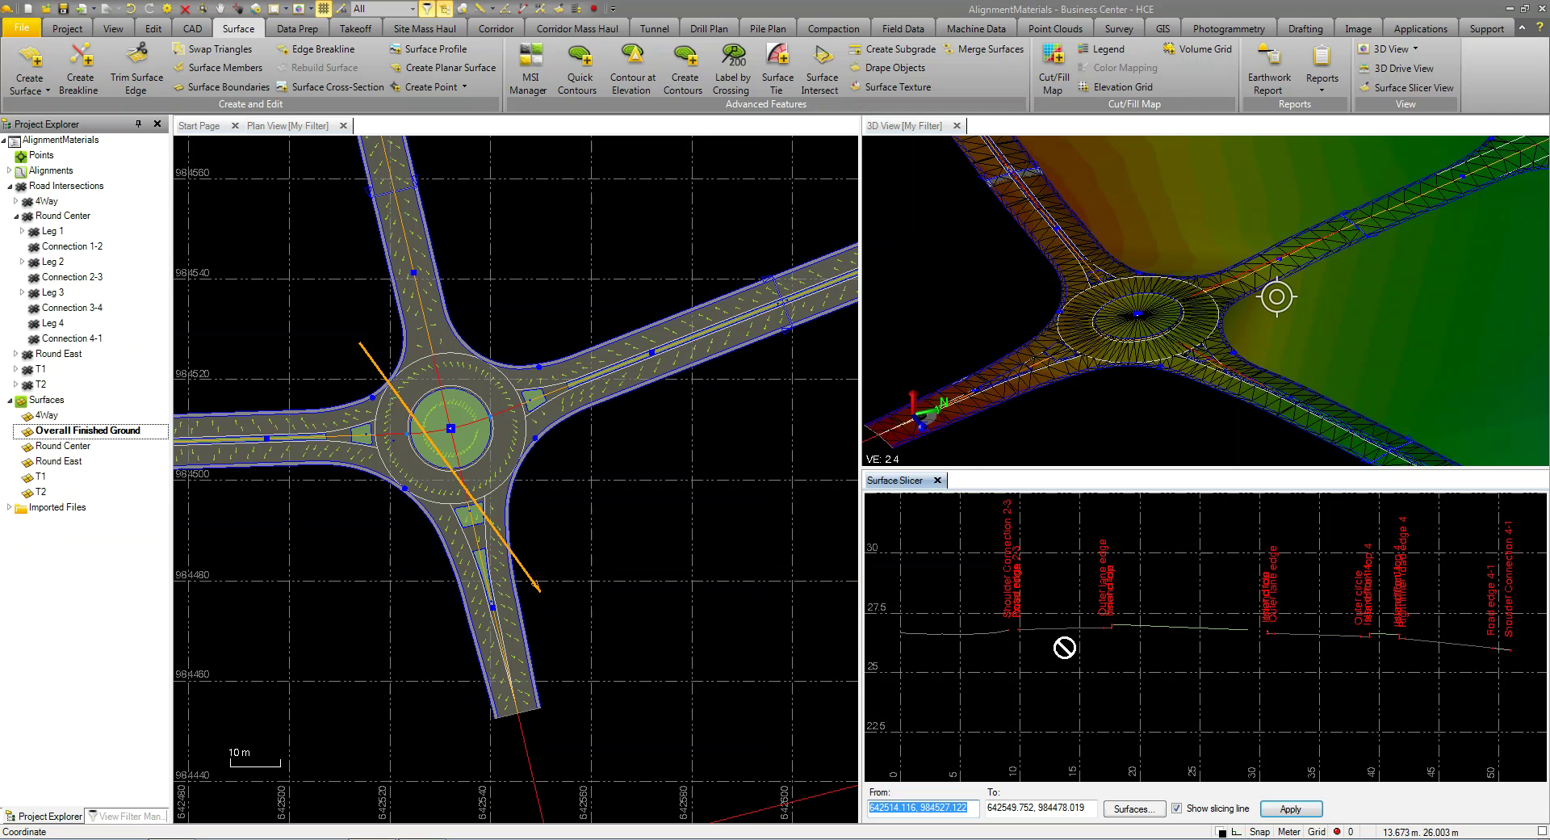
Zoom the slicer profile and select the Overall Finished Ground surface.
scroll(1124, 642, up, 3)
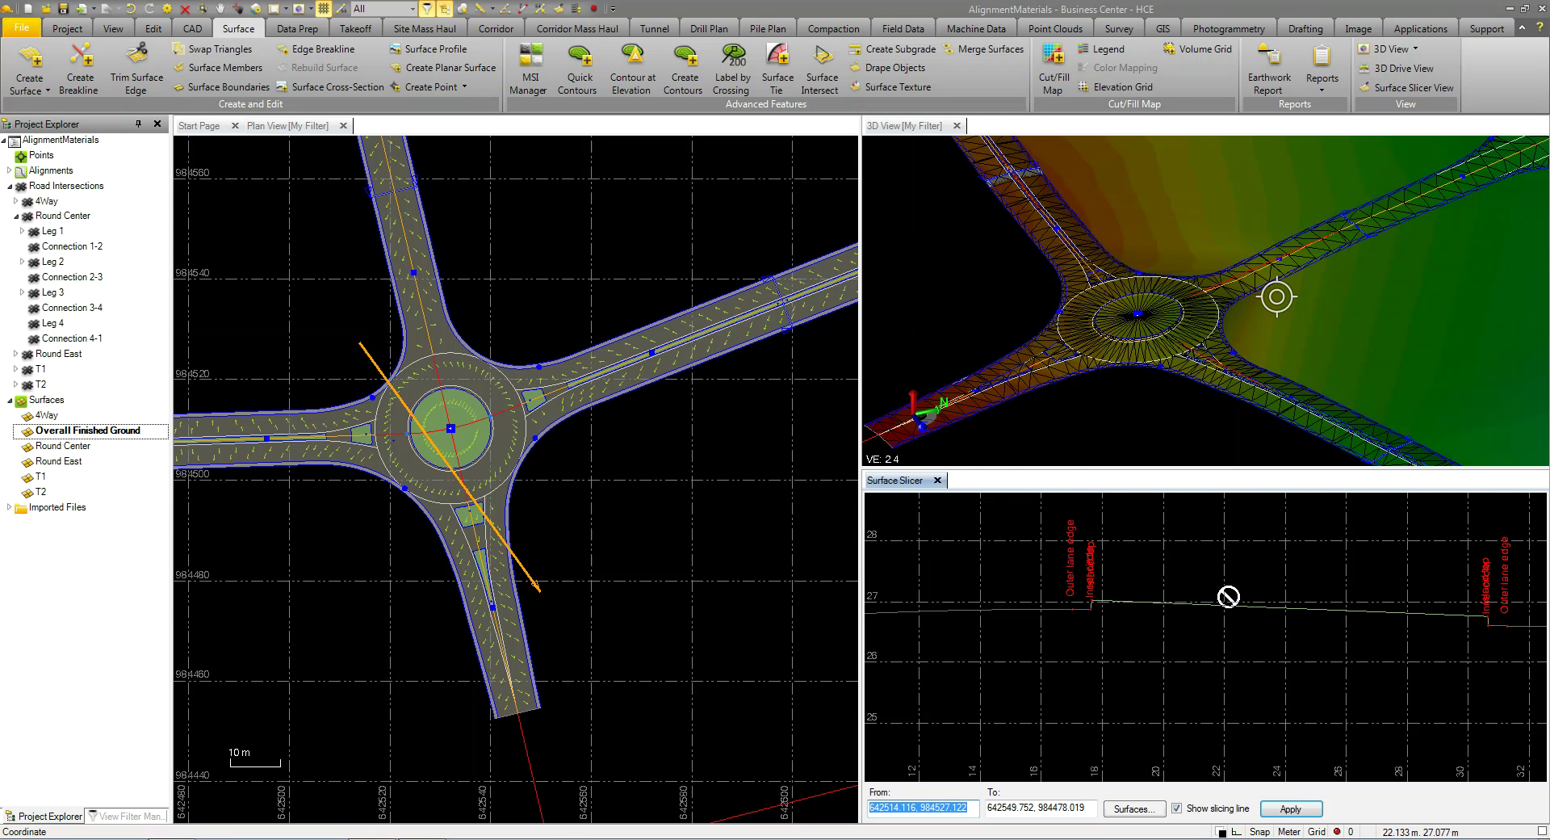
scroll(1363, 681, down, 2)
scroll(1280, 659, down, 2)
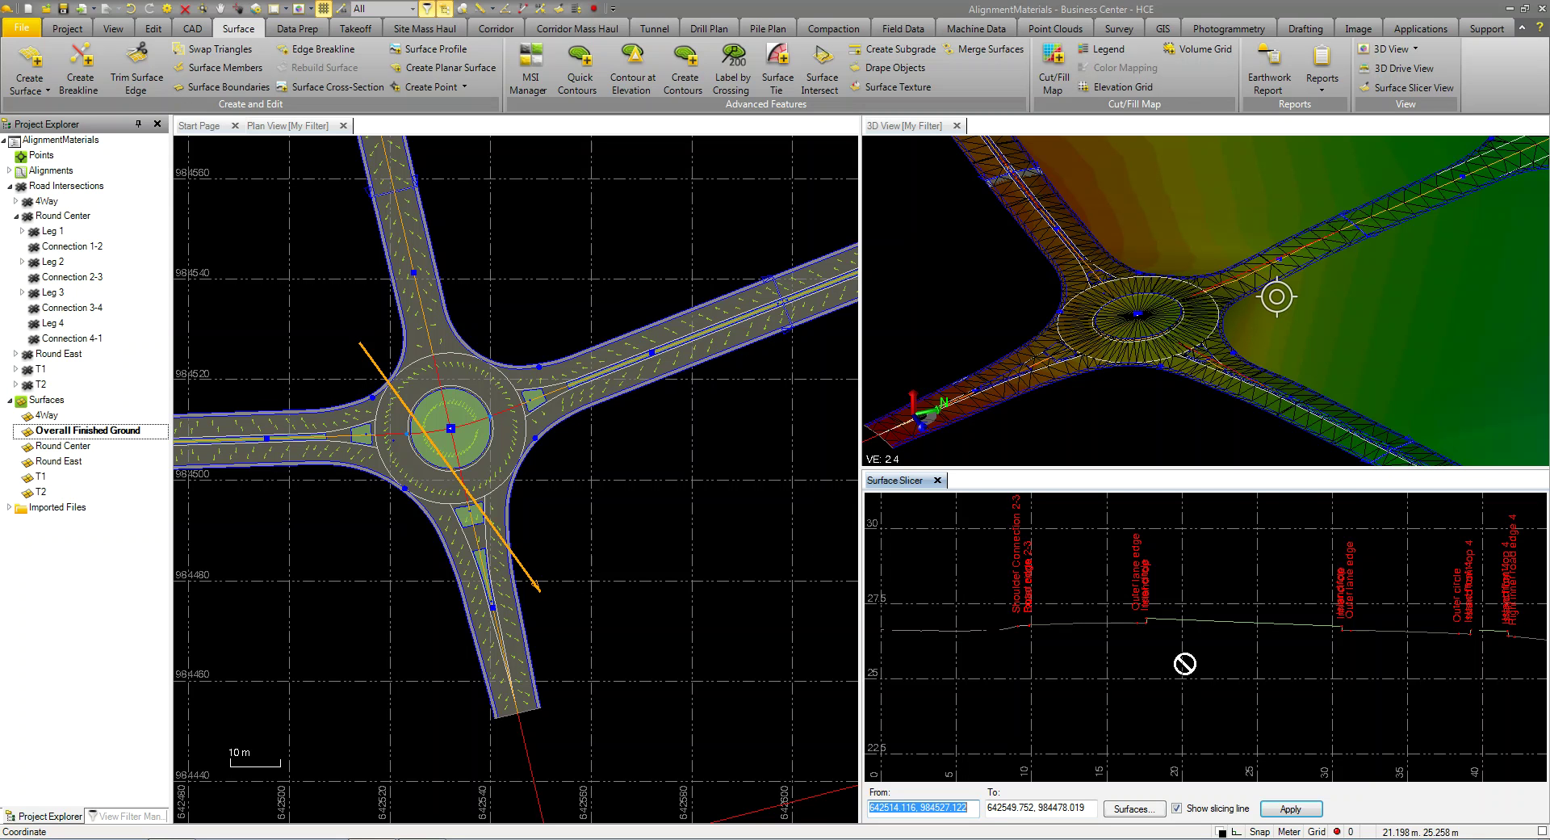
click(73, 433)
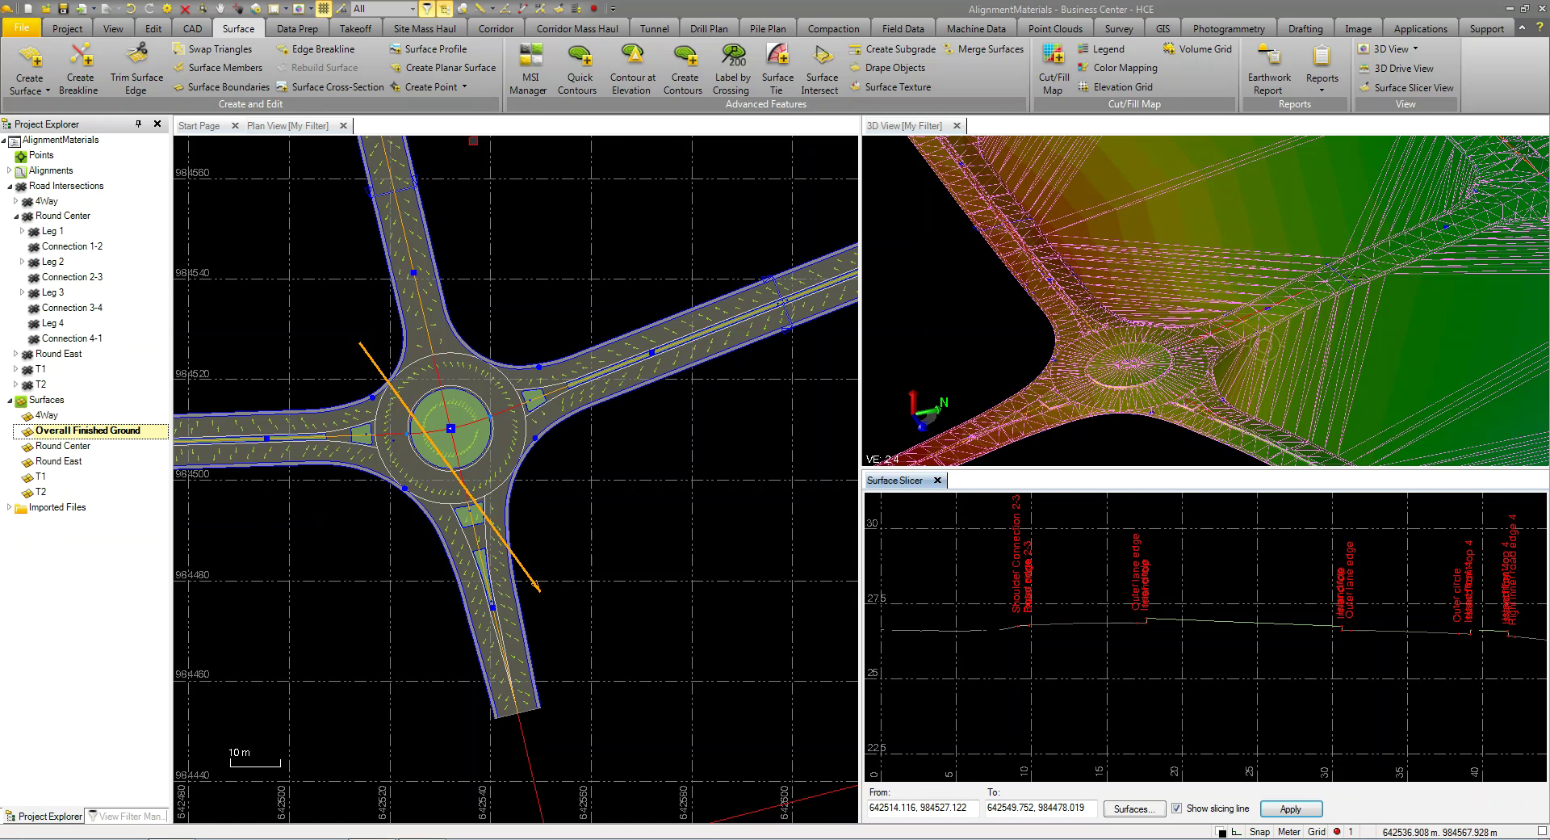
Open the Material and Site Improvement Manager and review the Landscaping material Sod.
click(529, 74)
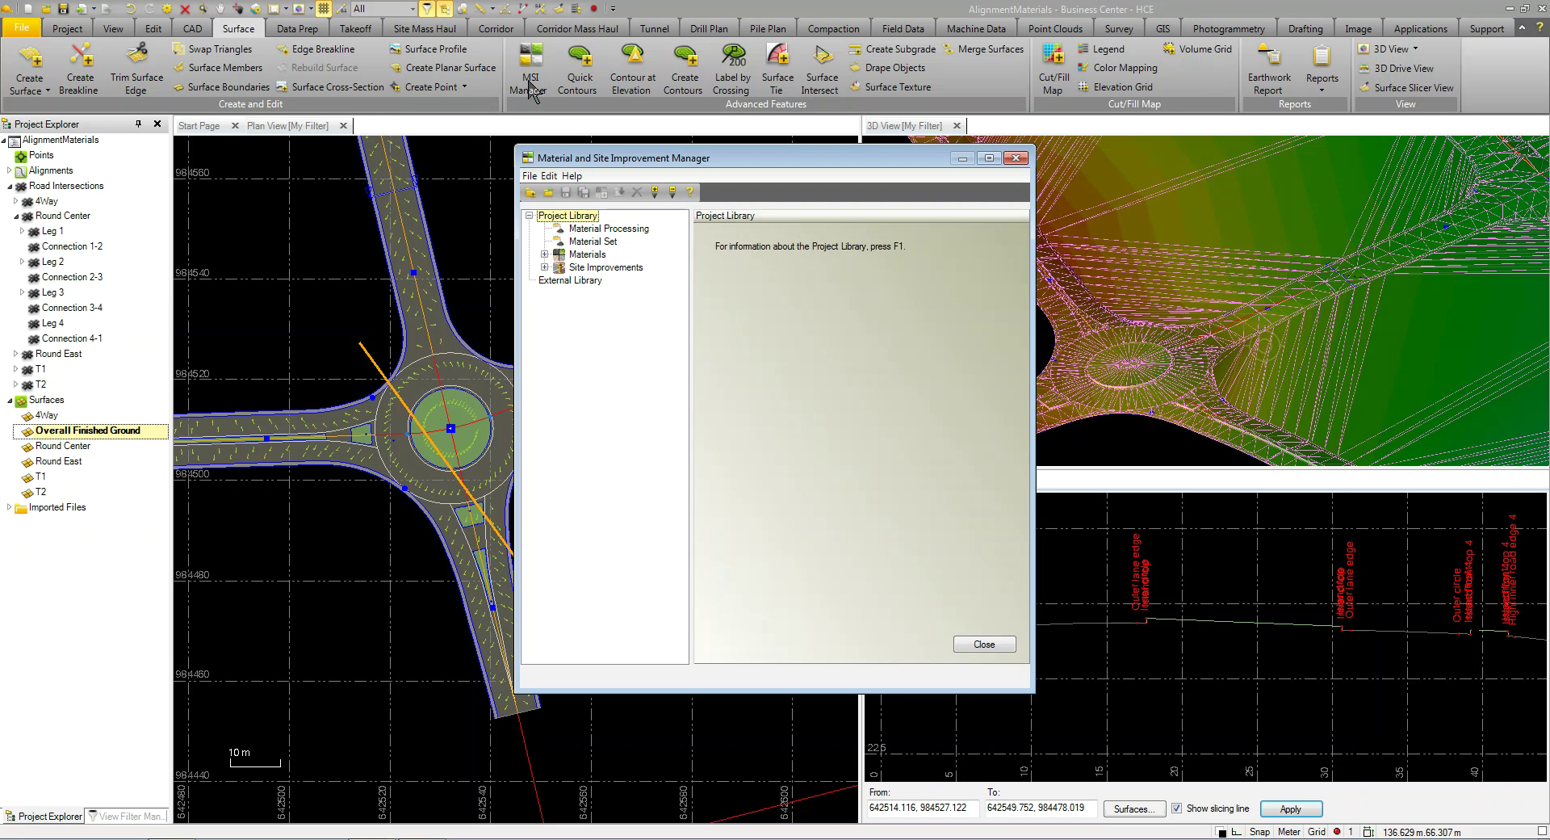
click(545, 255)
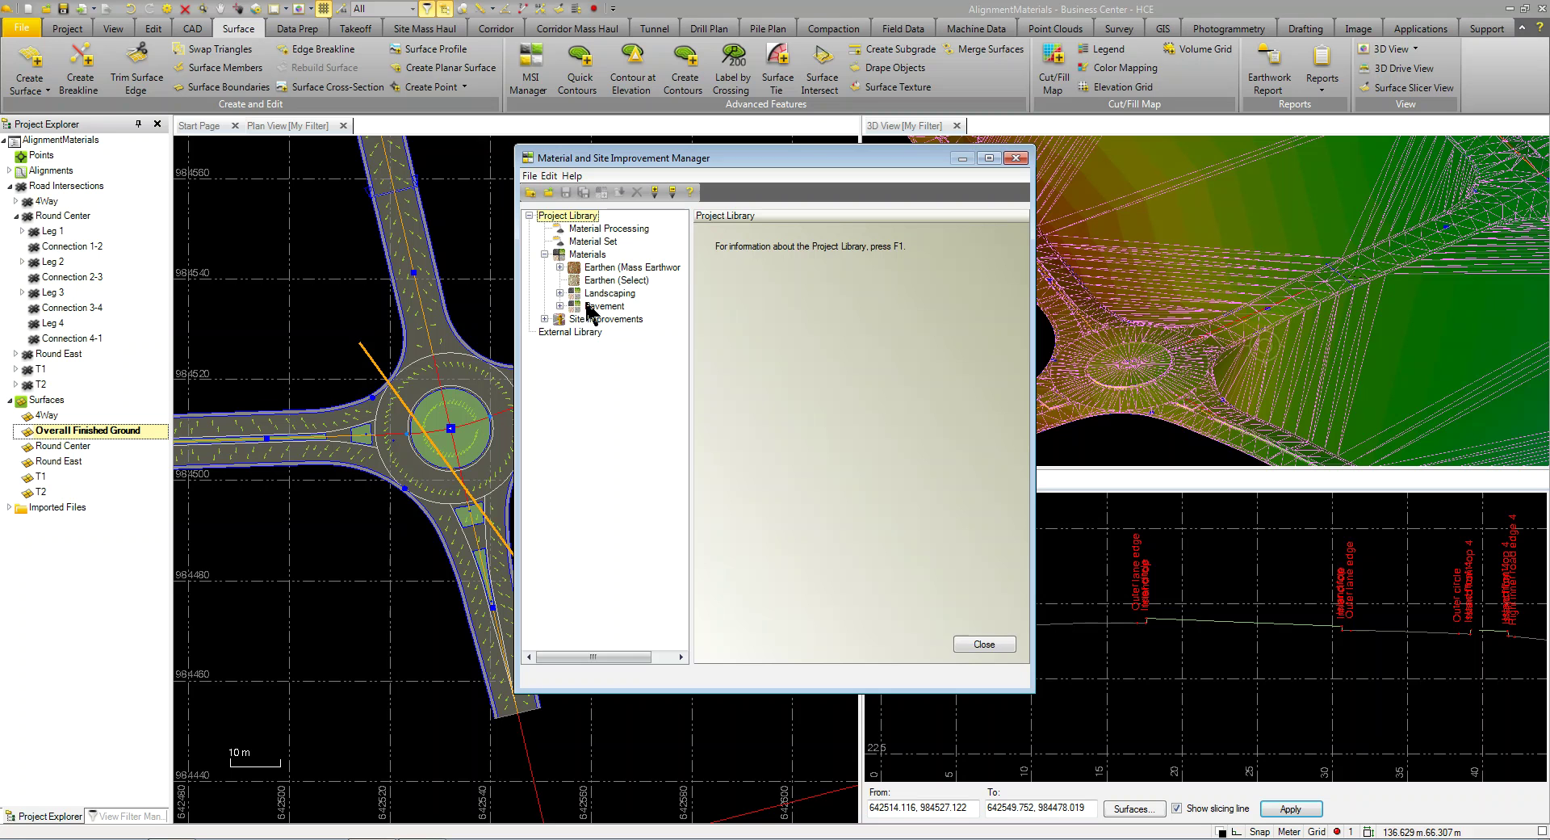
click(559, 293)
click(607, 307)
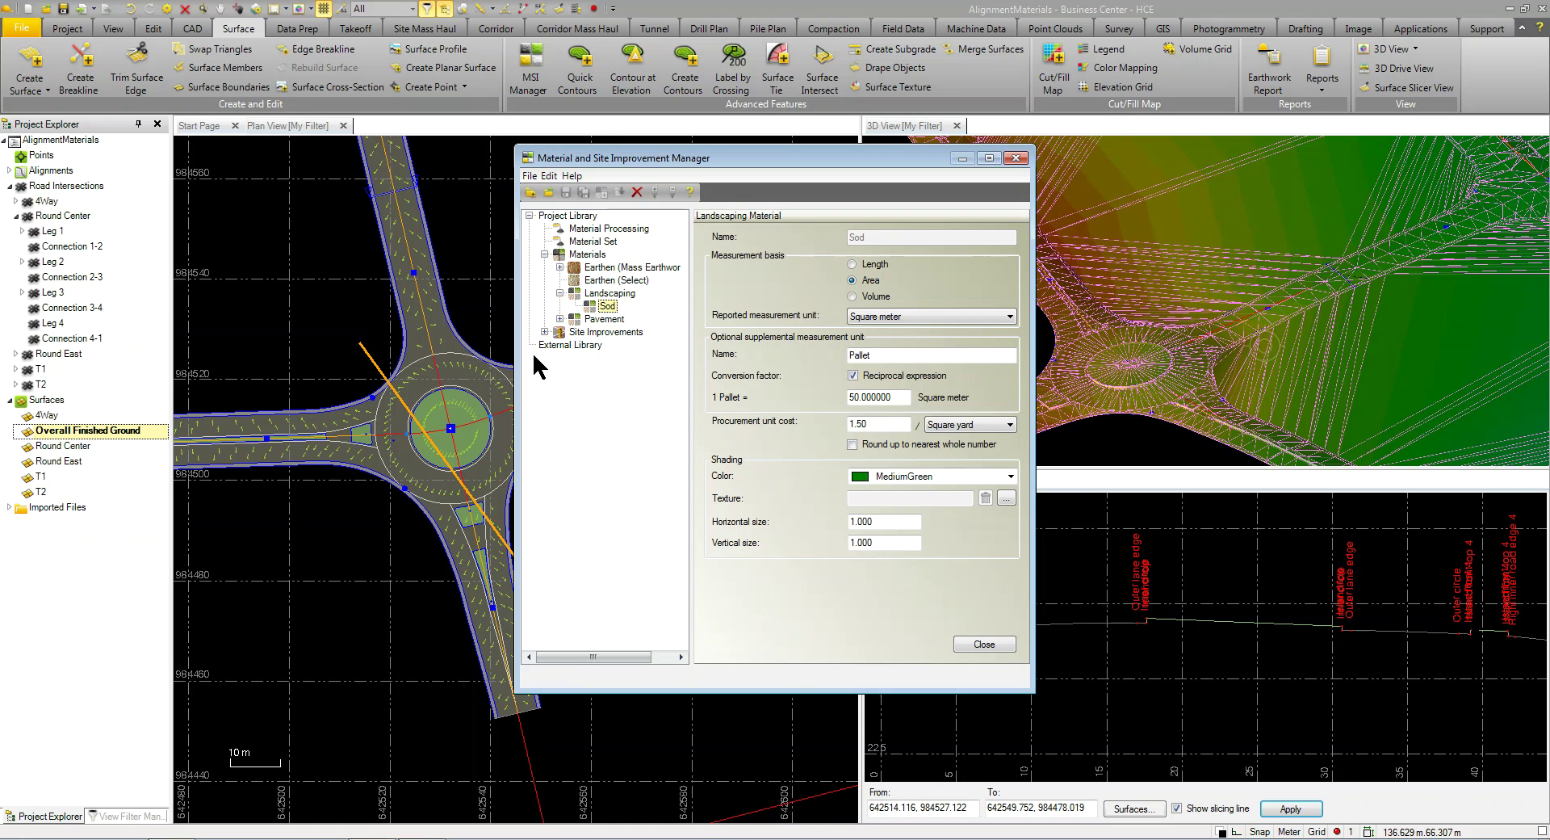
Review Pavement materials Asphalt, Concrete 3000PSI and Typ1 Gravel, keeping cubic meters as the volume unit.
click(560, 318)
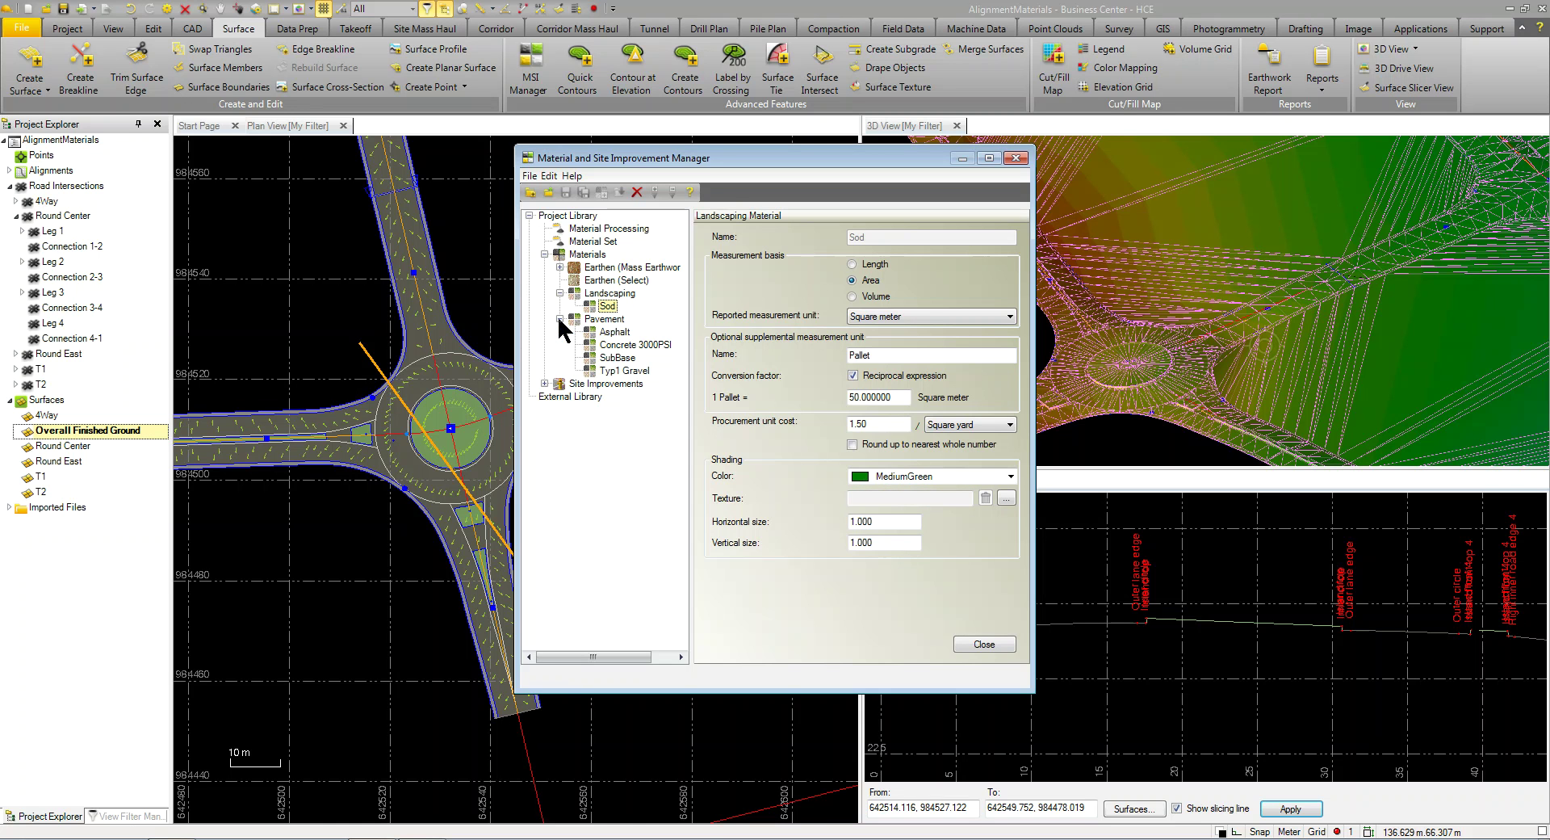
click(620, 332)
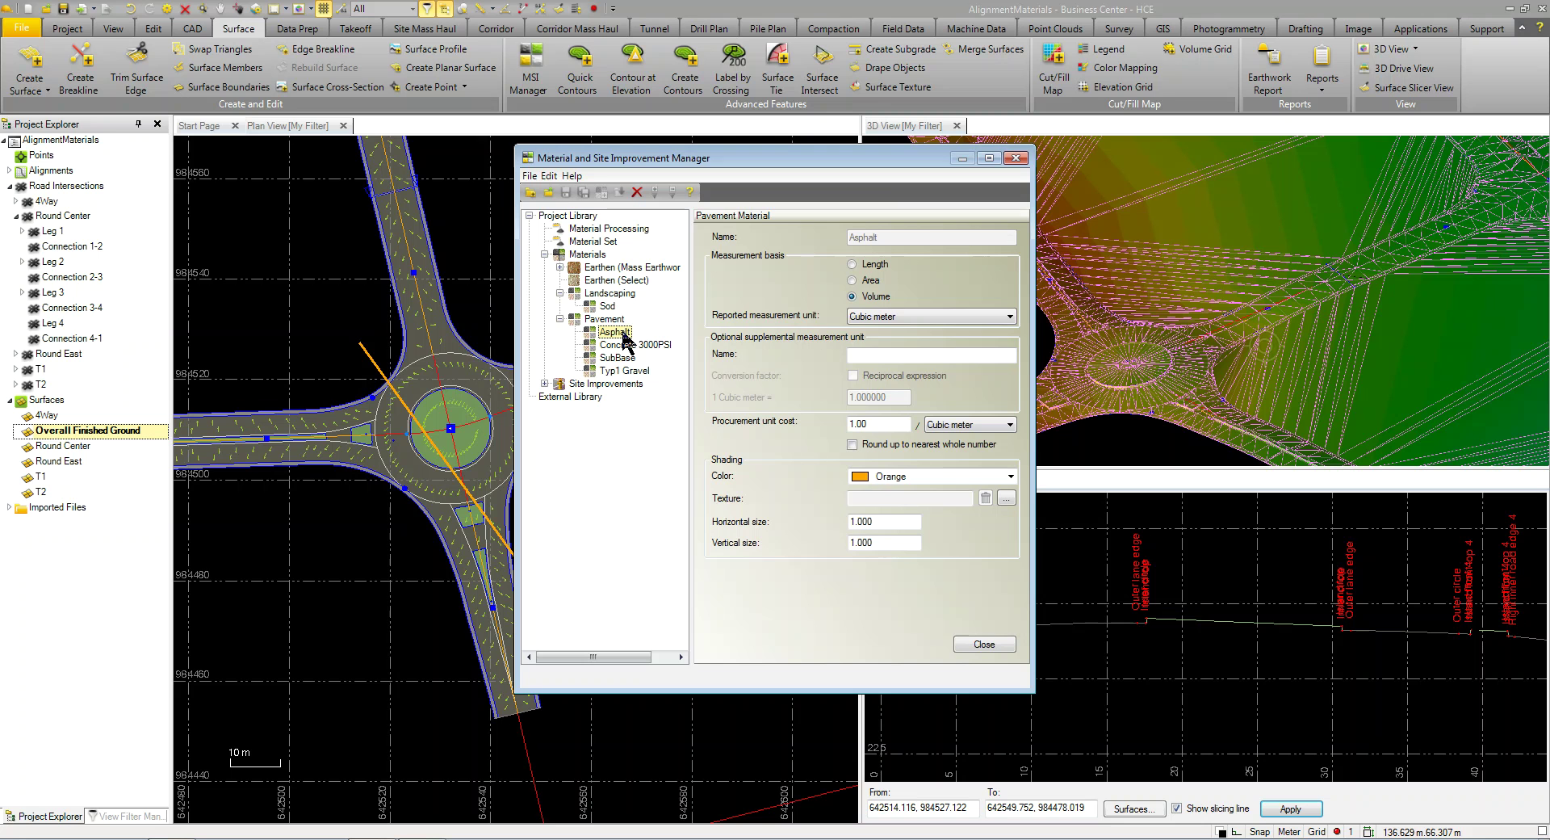
click(870, 318)
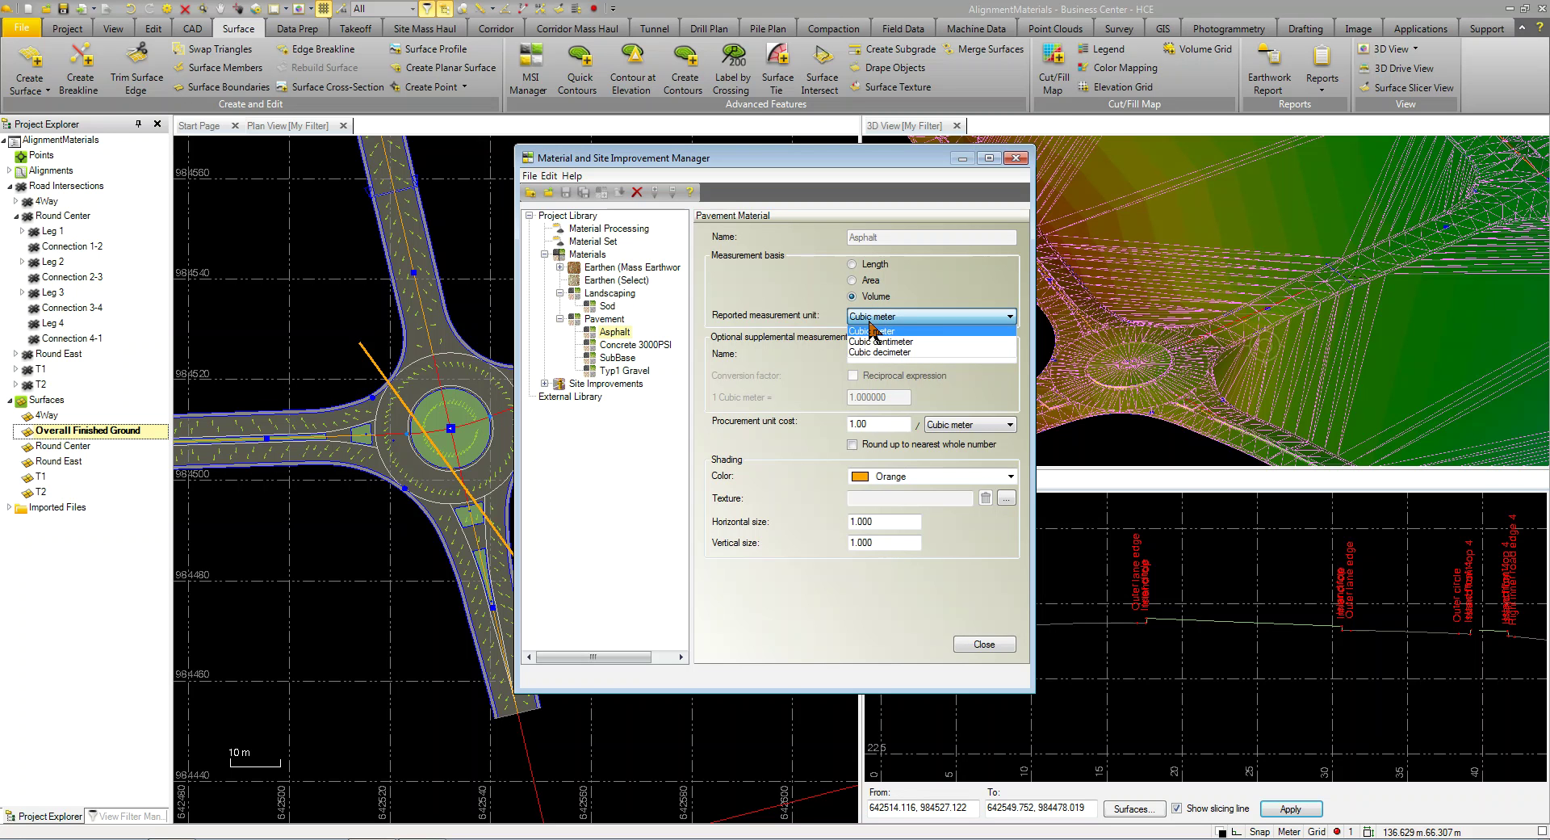
click(803, 275)
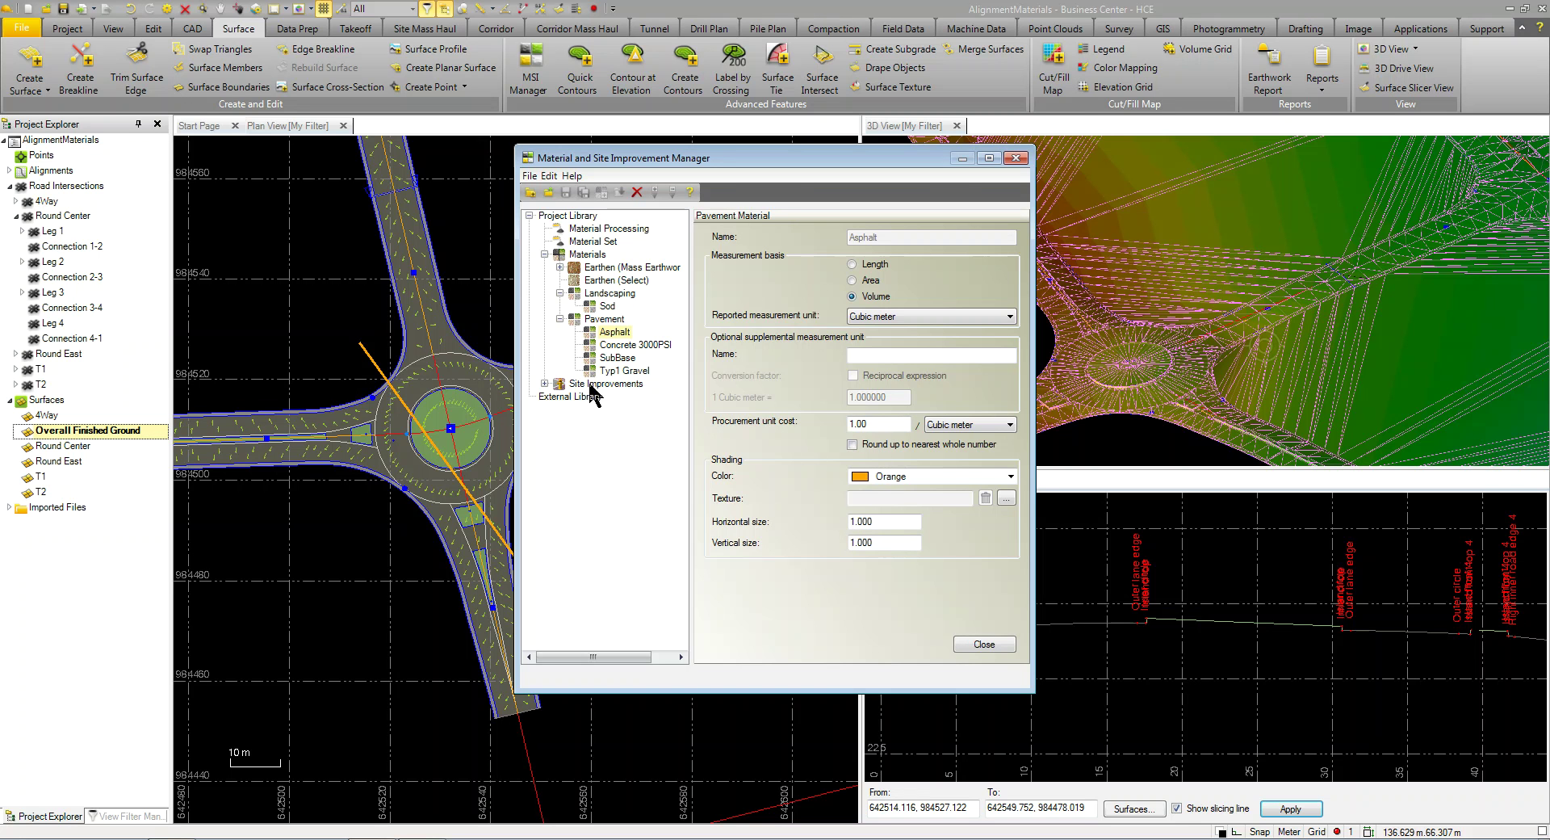
click(637, 347)
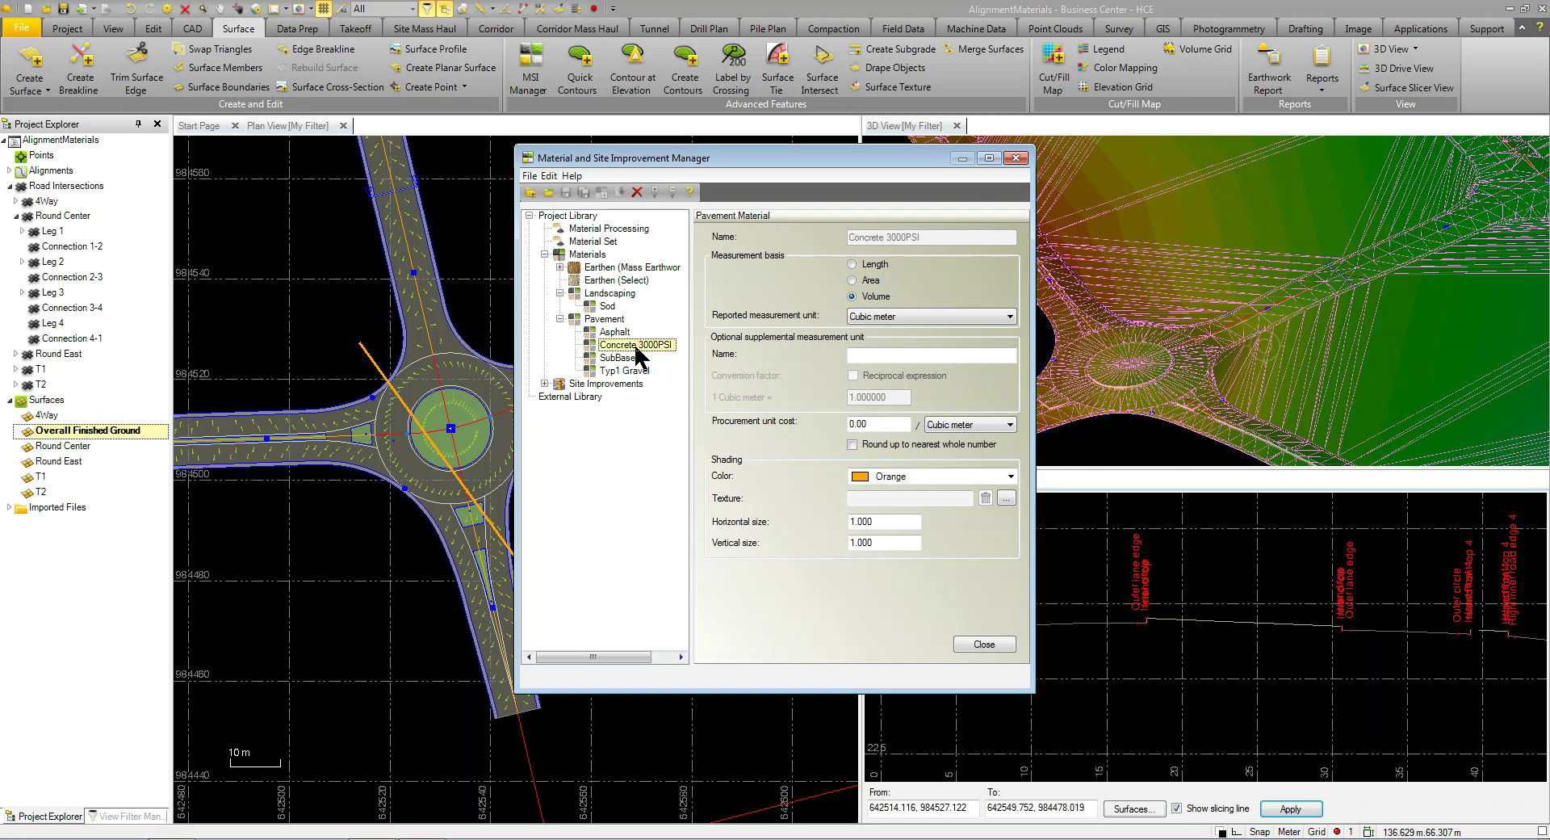
click(635, 372)
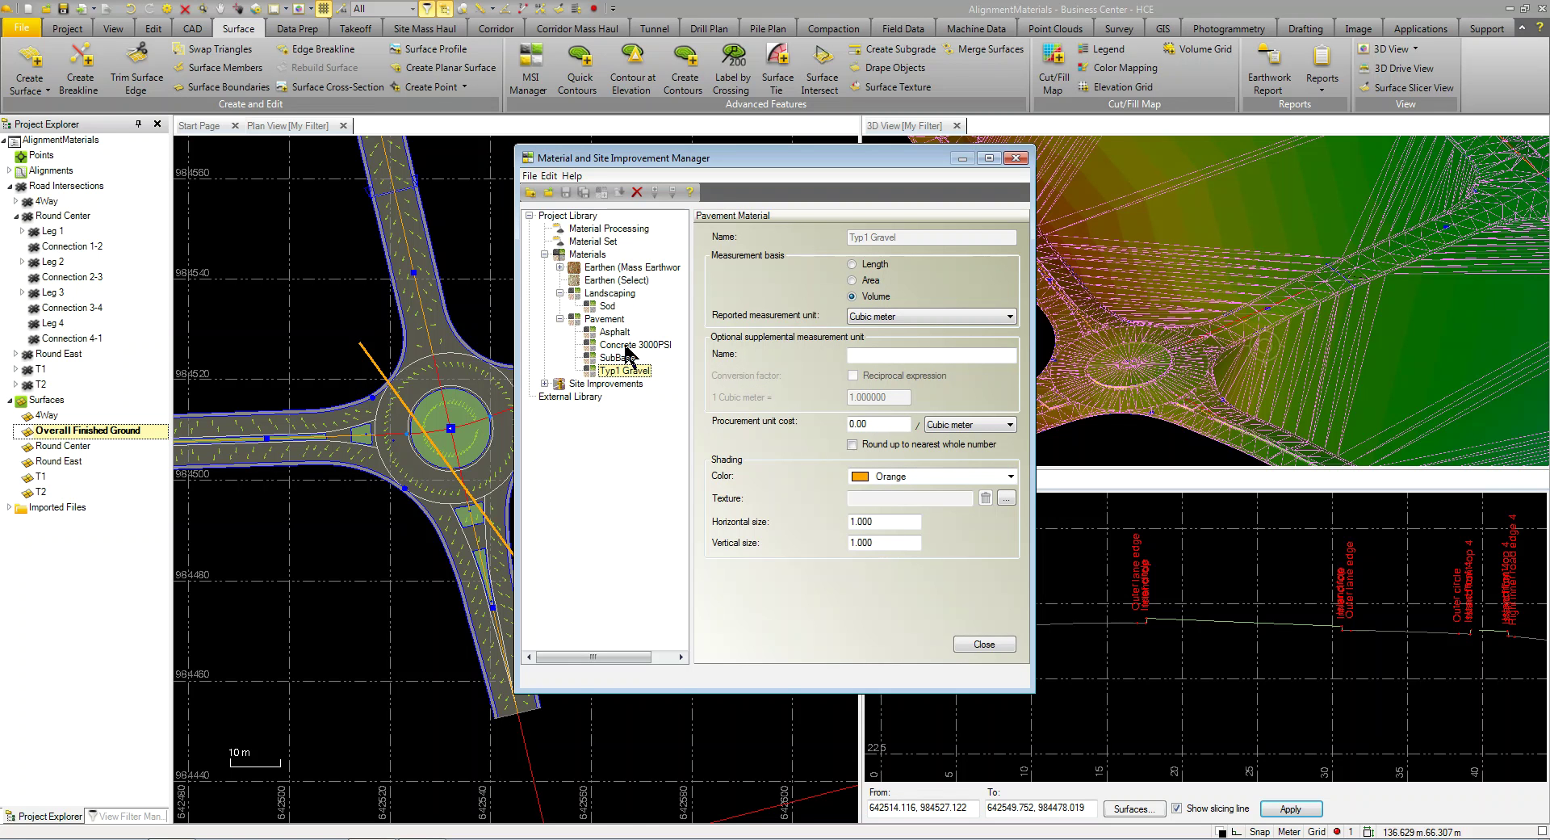
Review the Road Intersection improvements Asphalt (including its SubBase layer), Curb and Island.
click(545, 383)
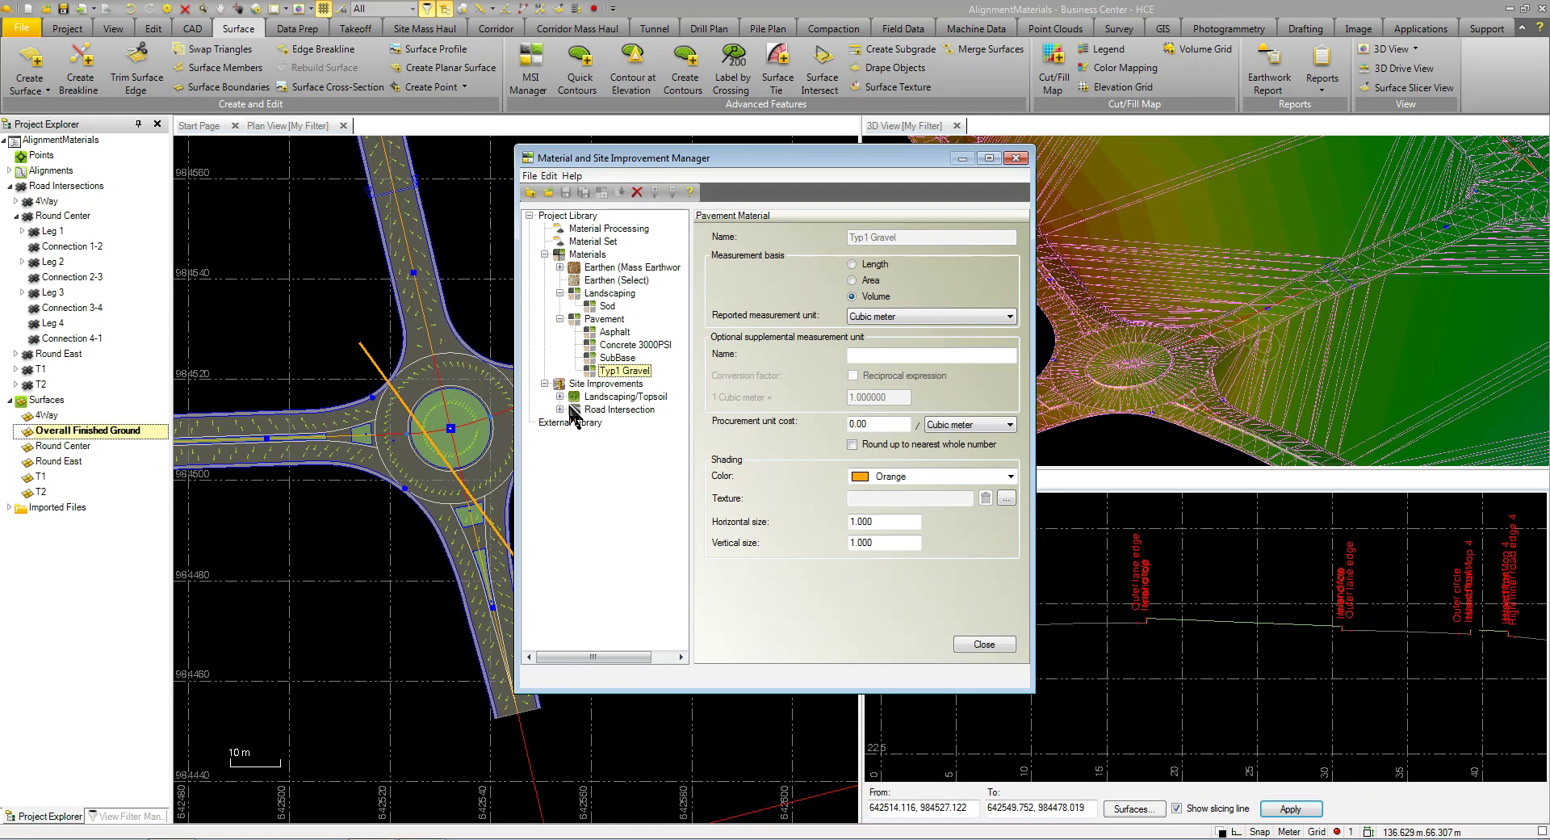
click(559, 410)
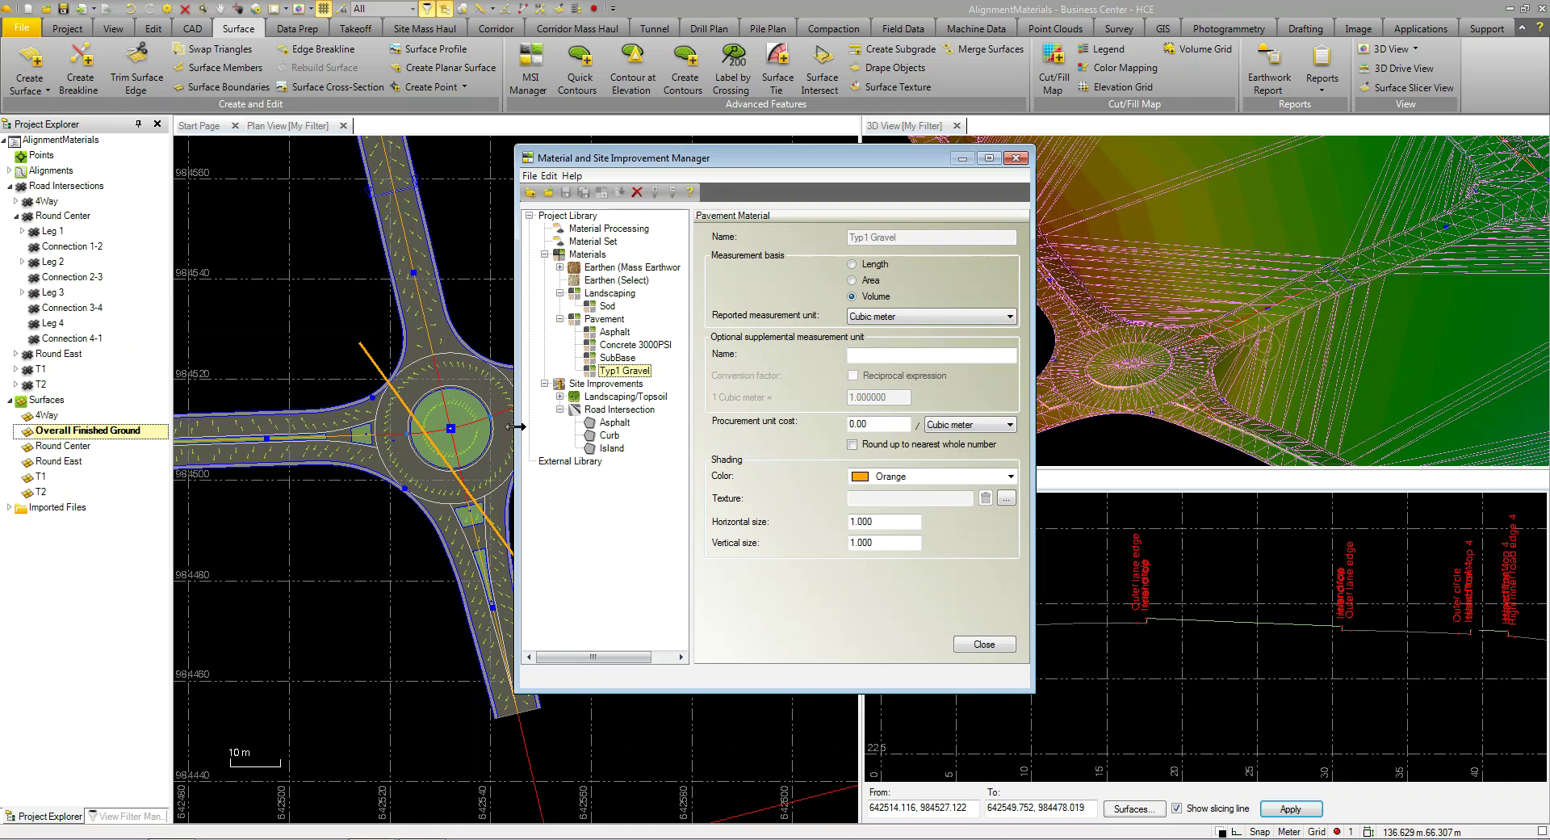
click(612, 422)
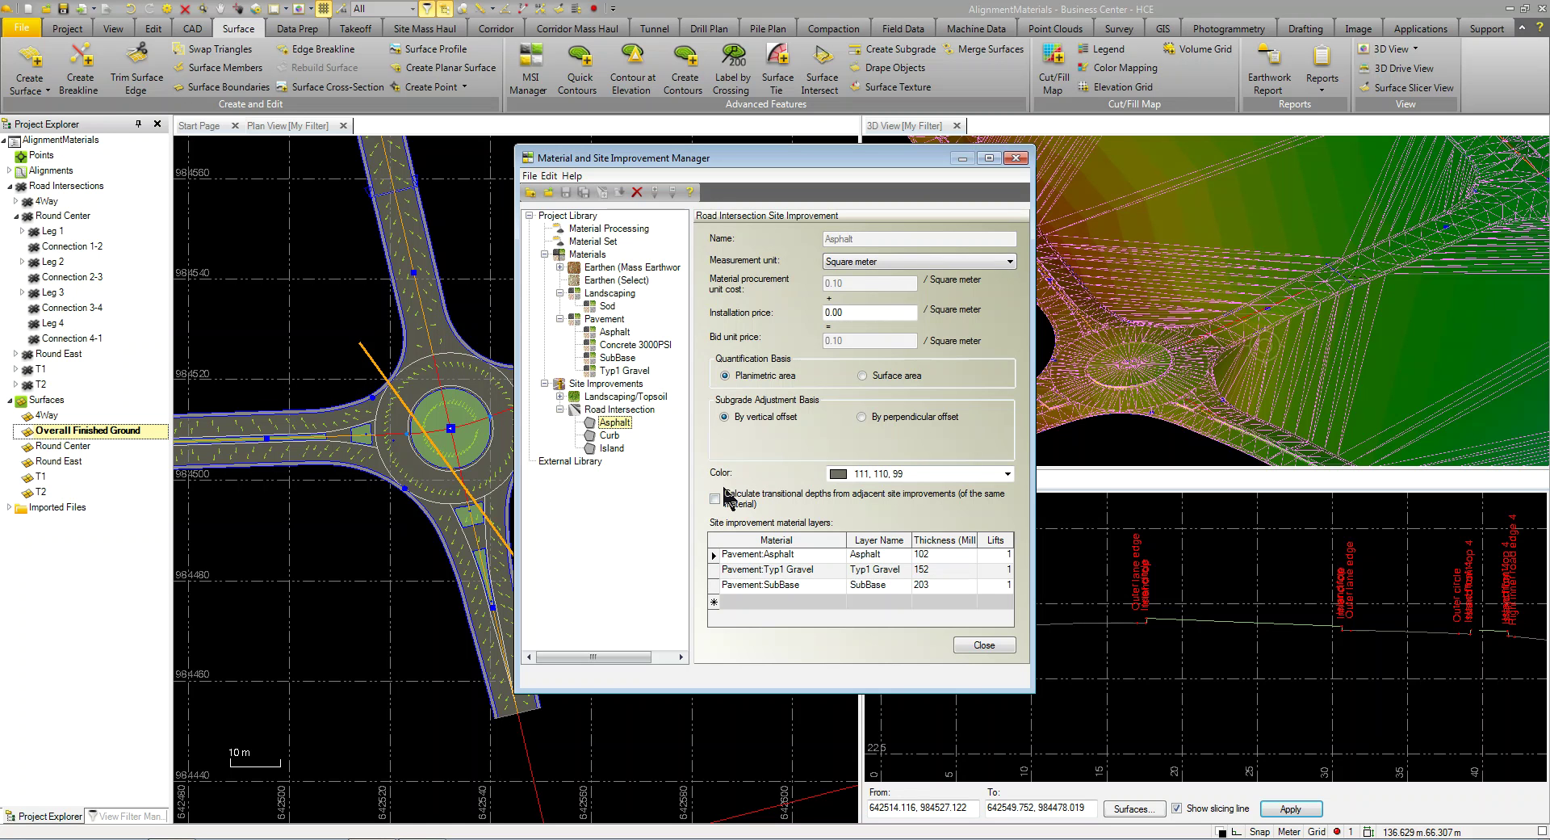
click(730, 586)
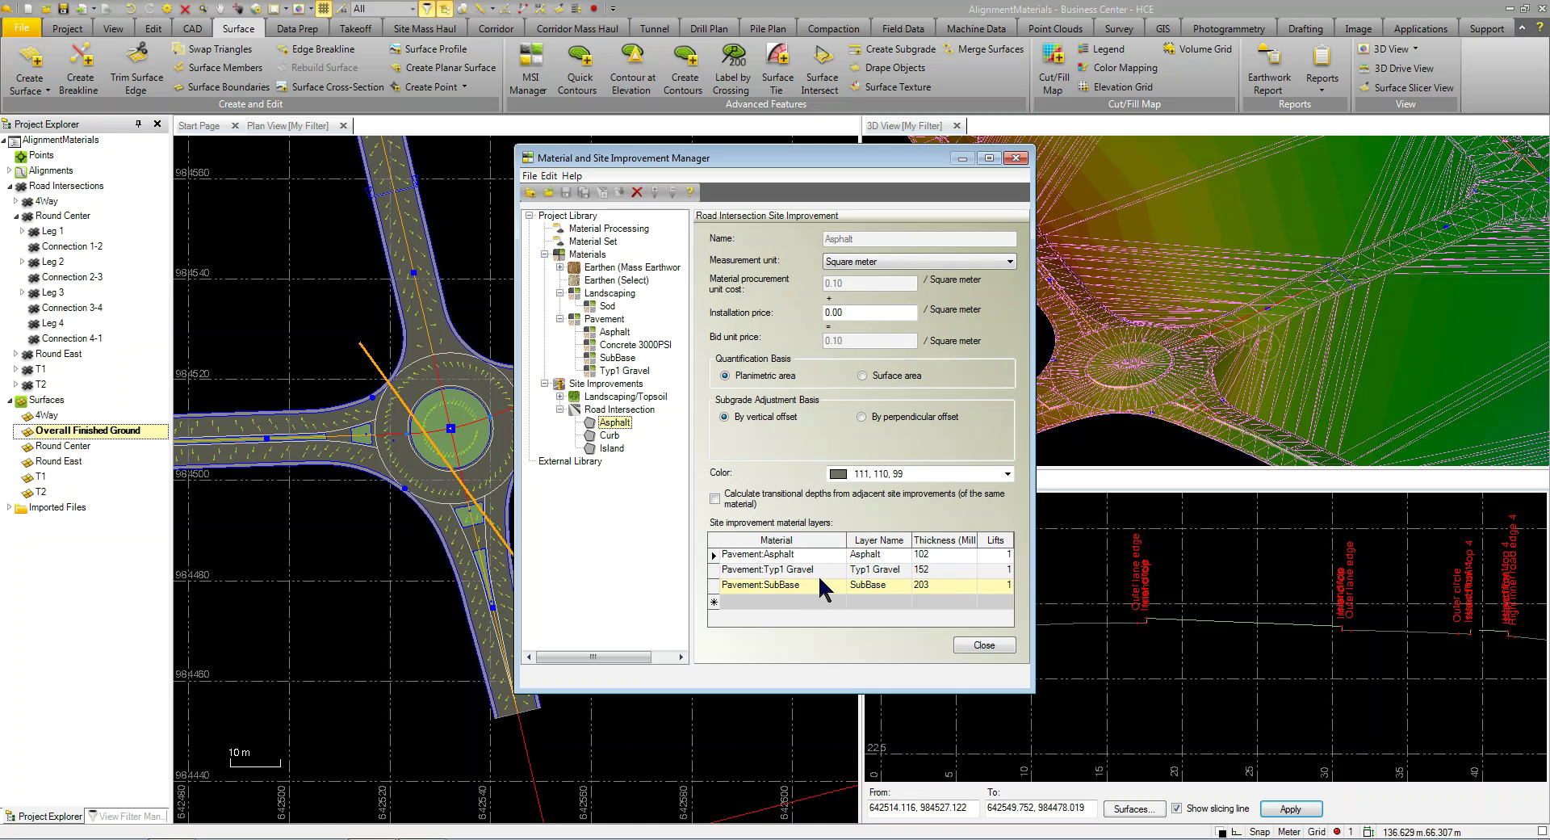
click(611, 435)
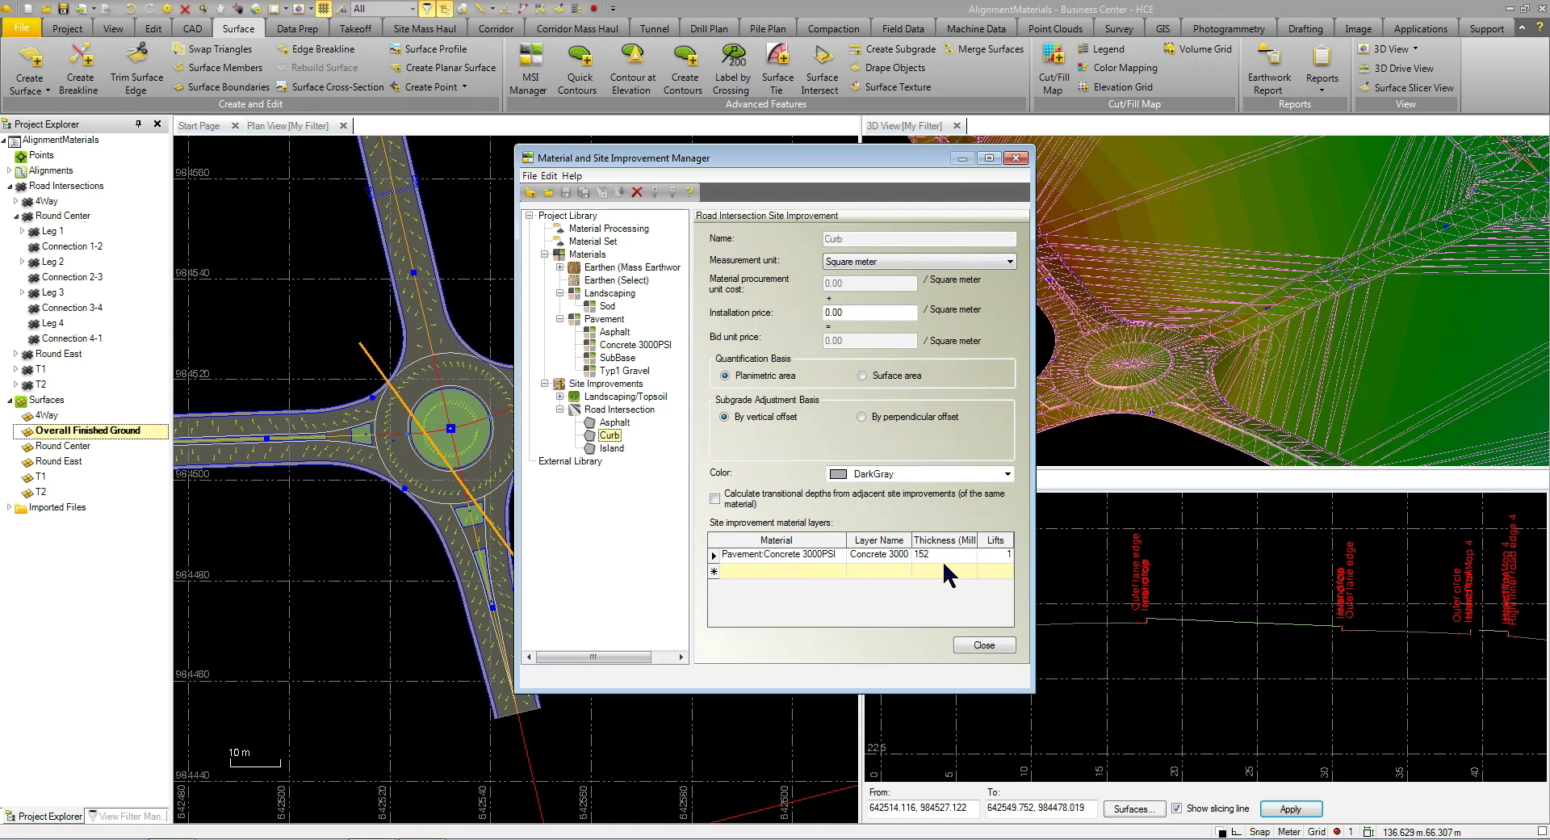
click(612, 447)
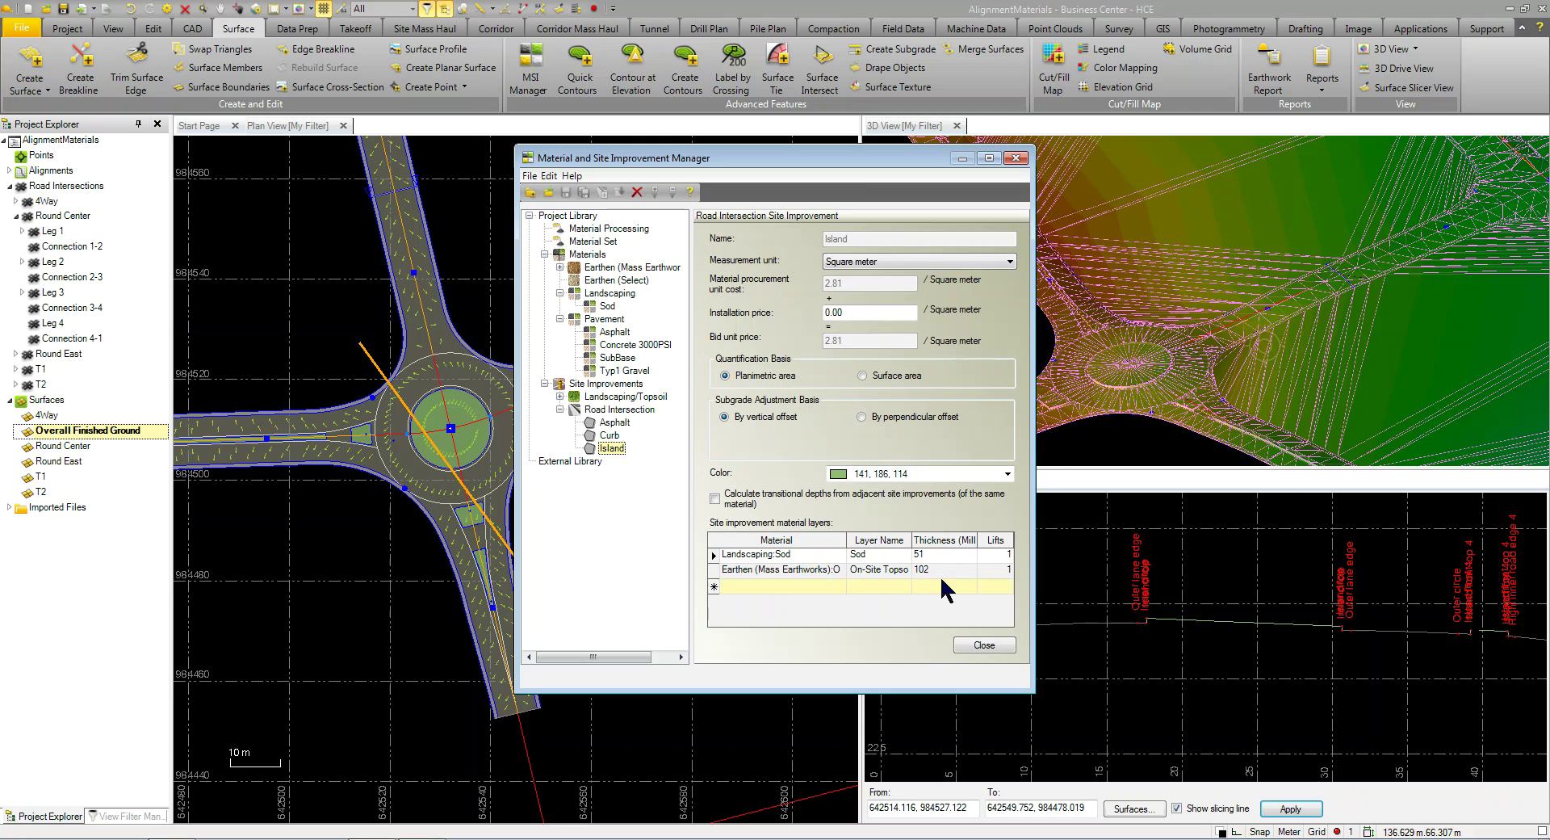
Close the manager and launch Create Subgrade from the Surface ribbon.
click(984, 645)
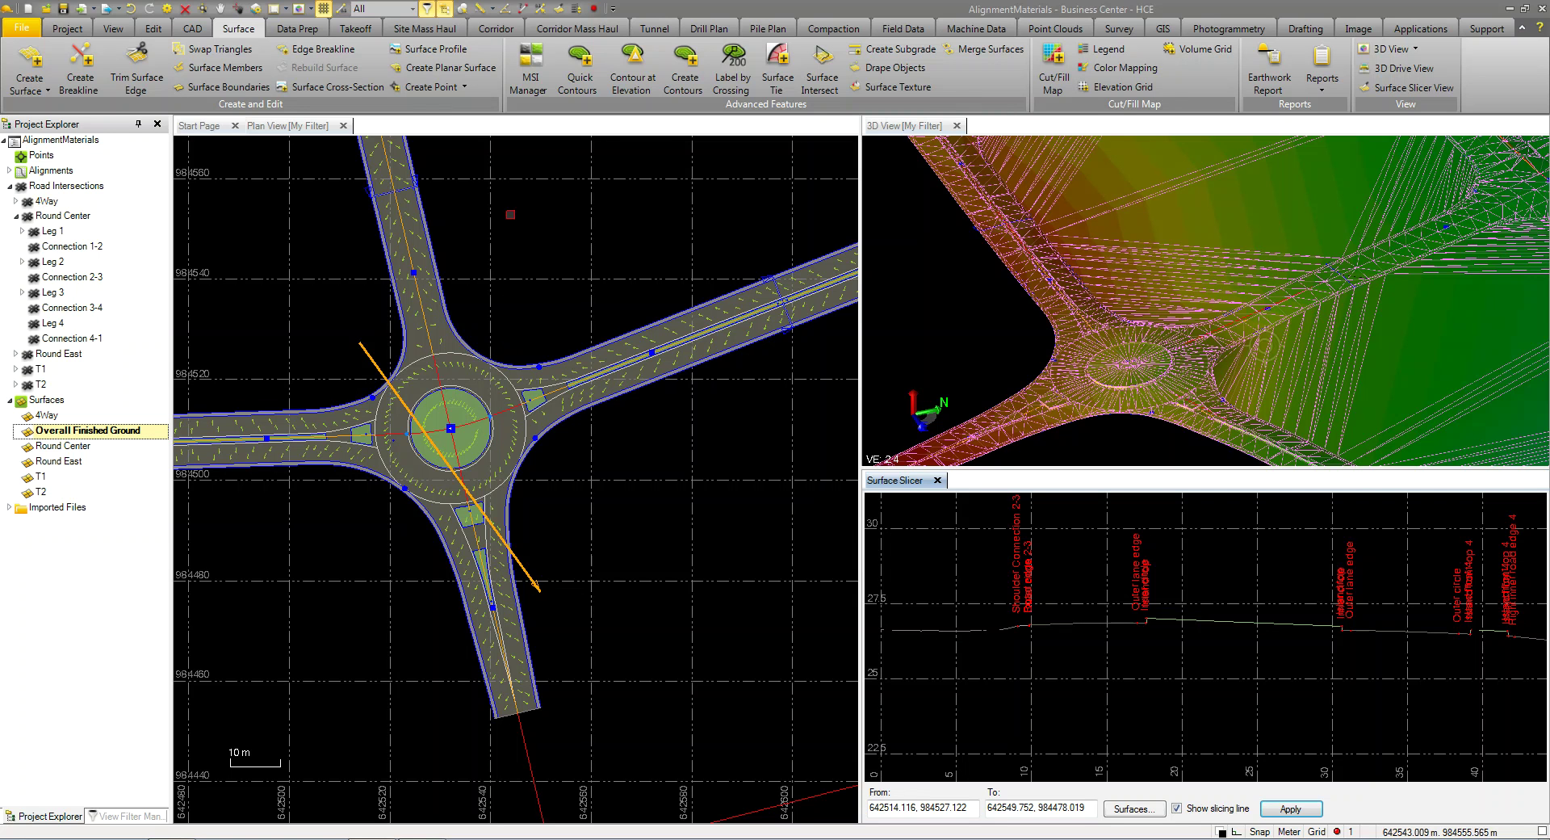
click(355, 29)
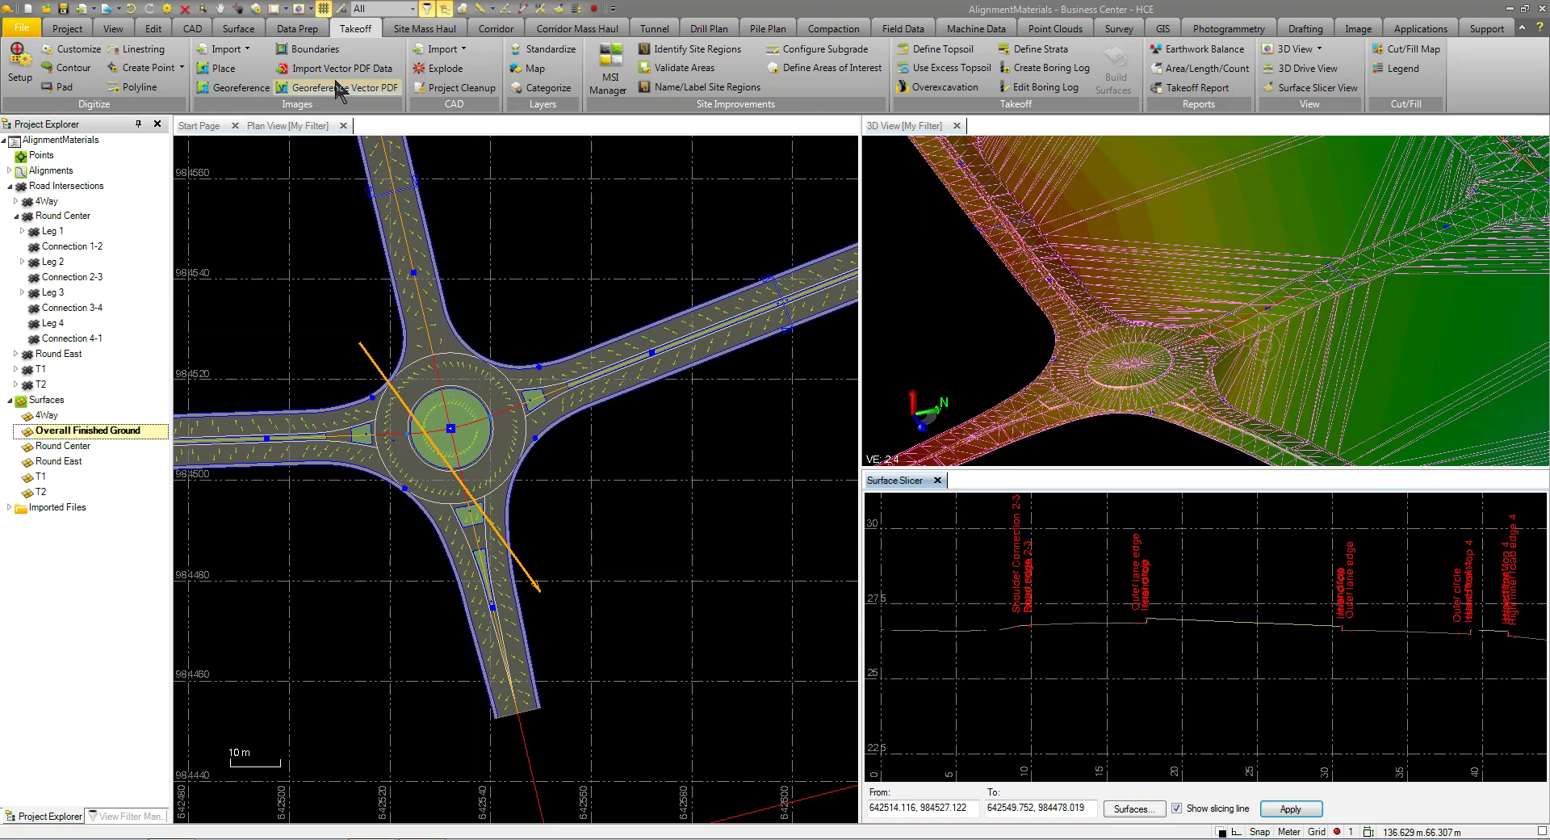
click(239, 29)
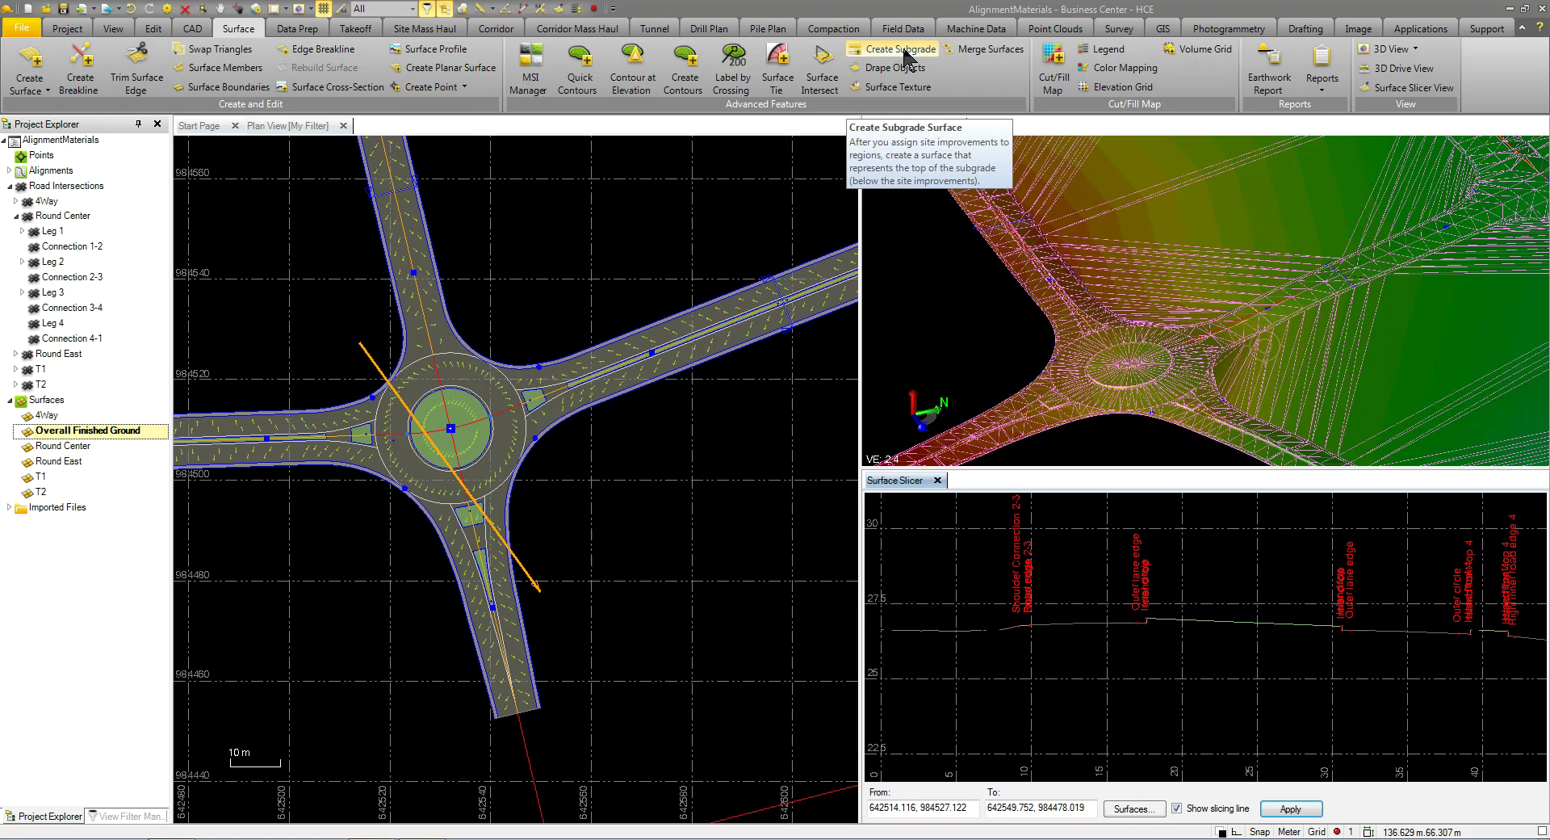
click(114, 29)
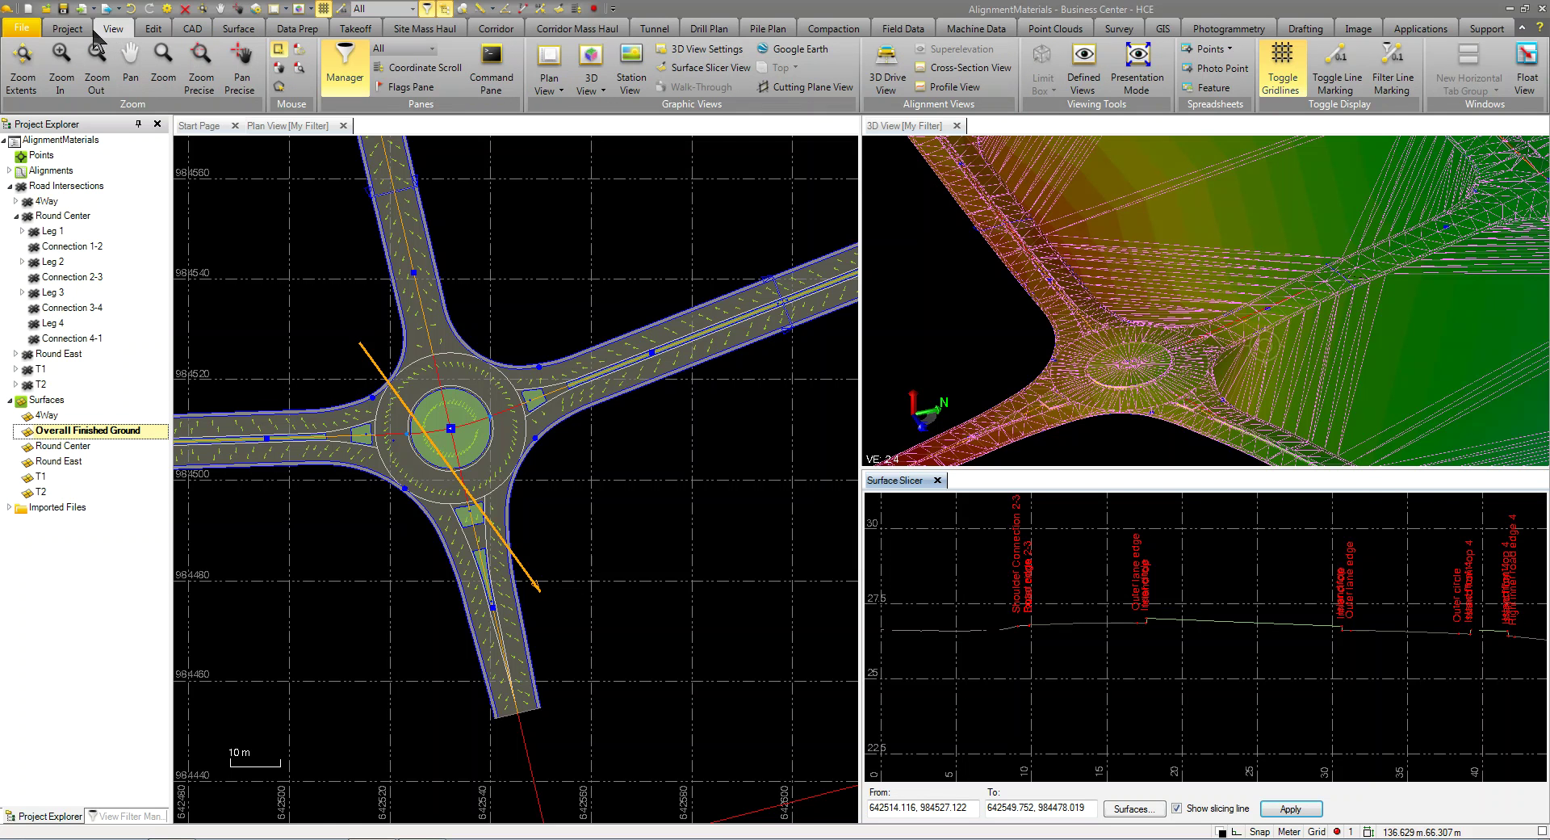
click(79, 32)
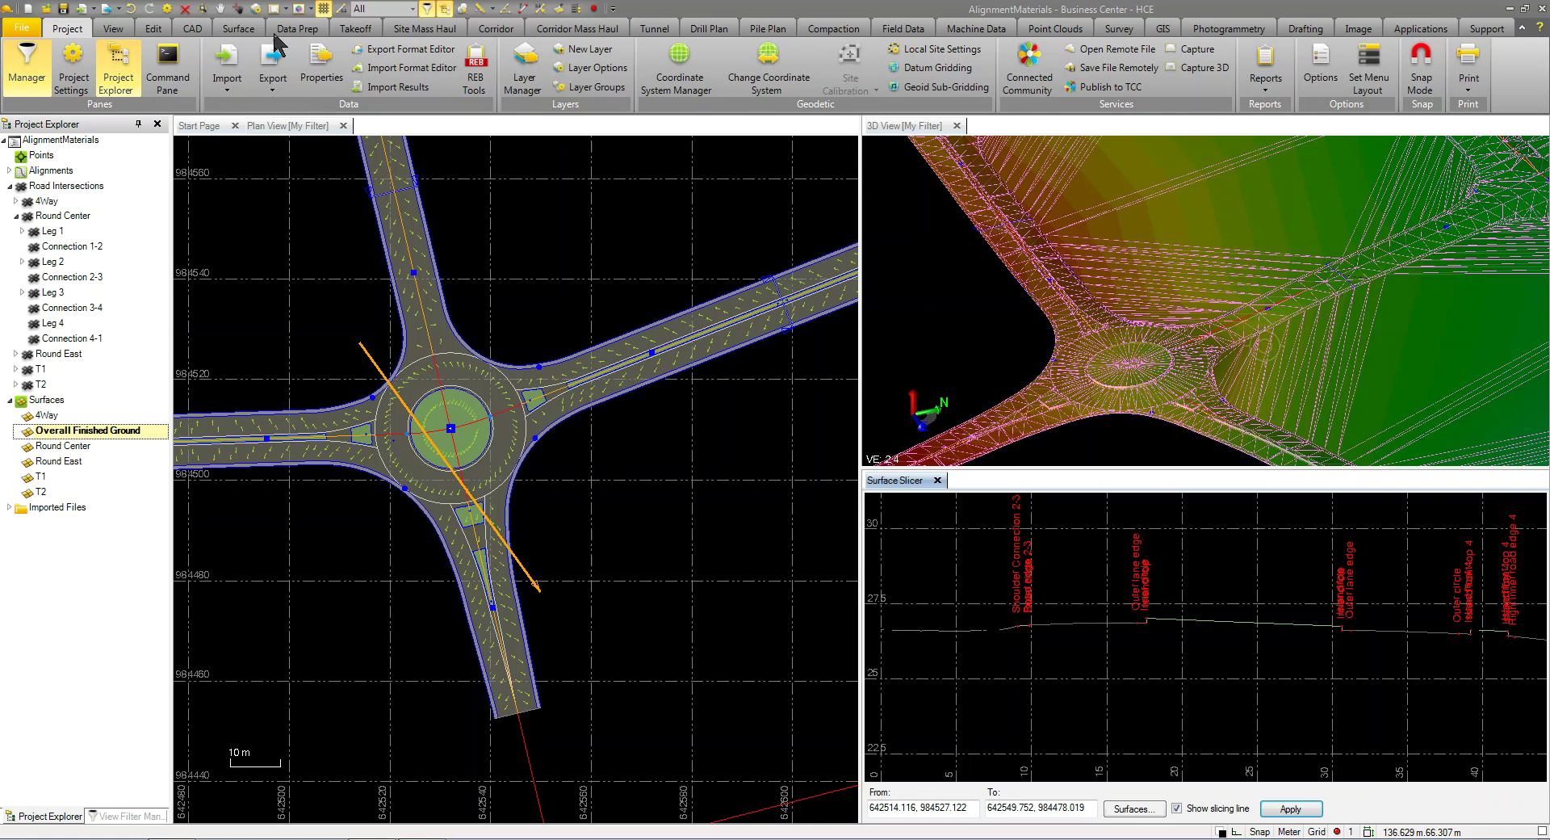
click(239, 31)
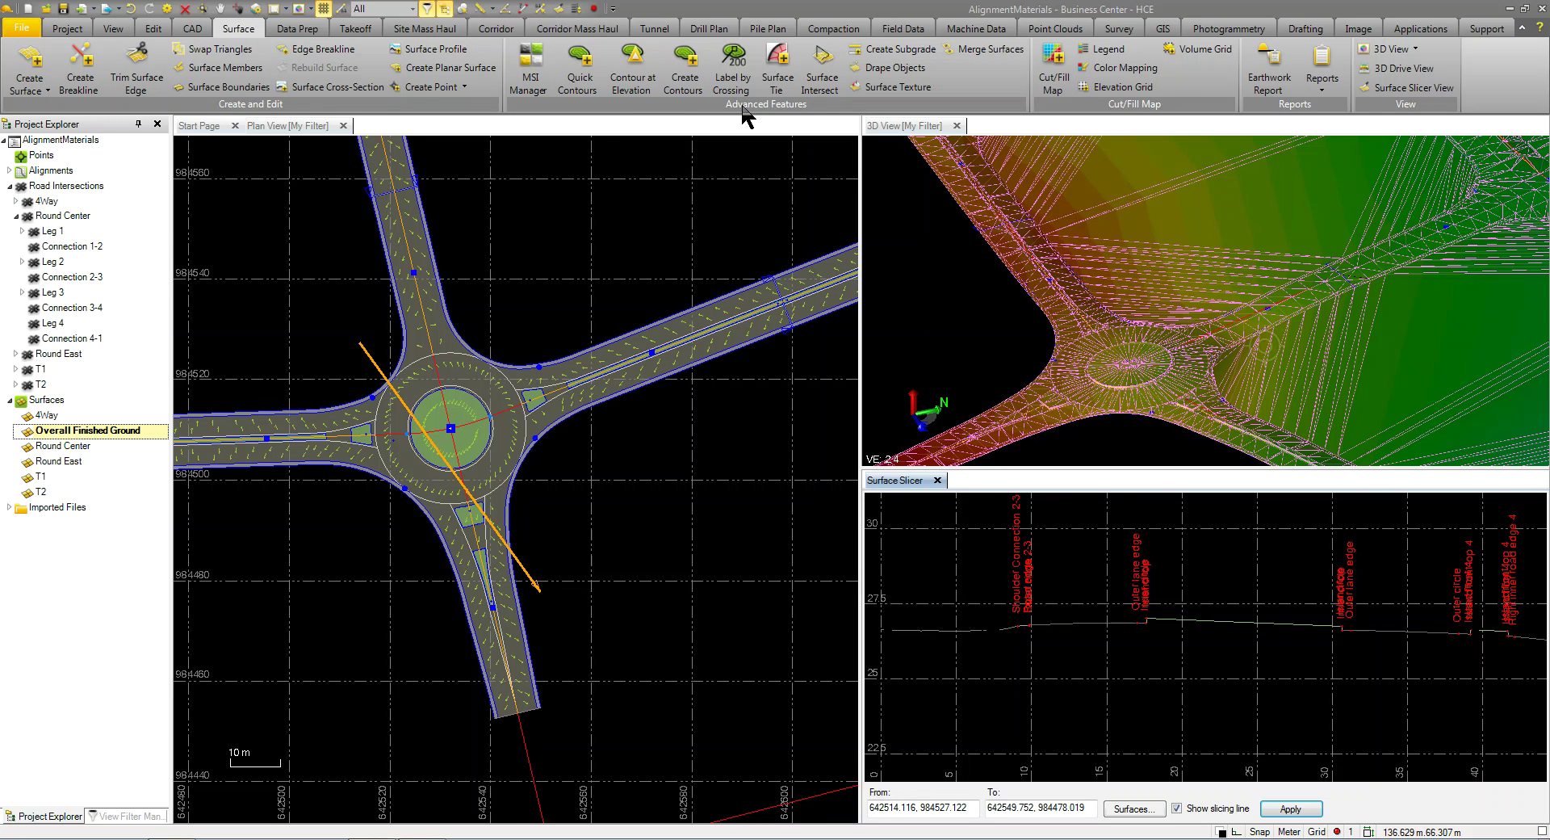
click(882, 51)
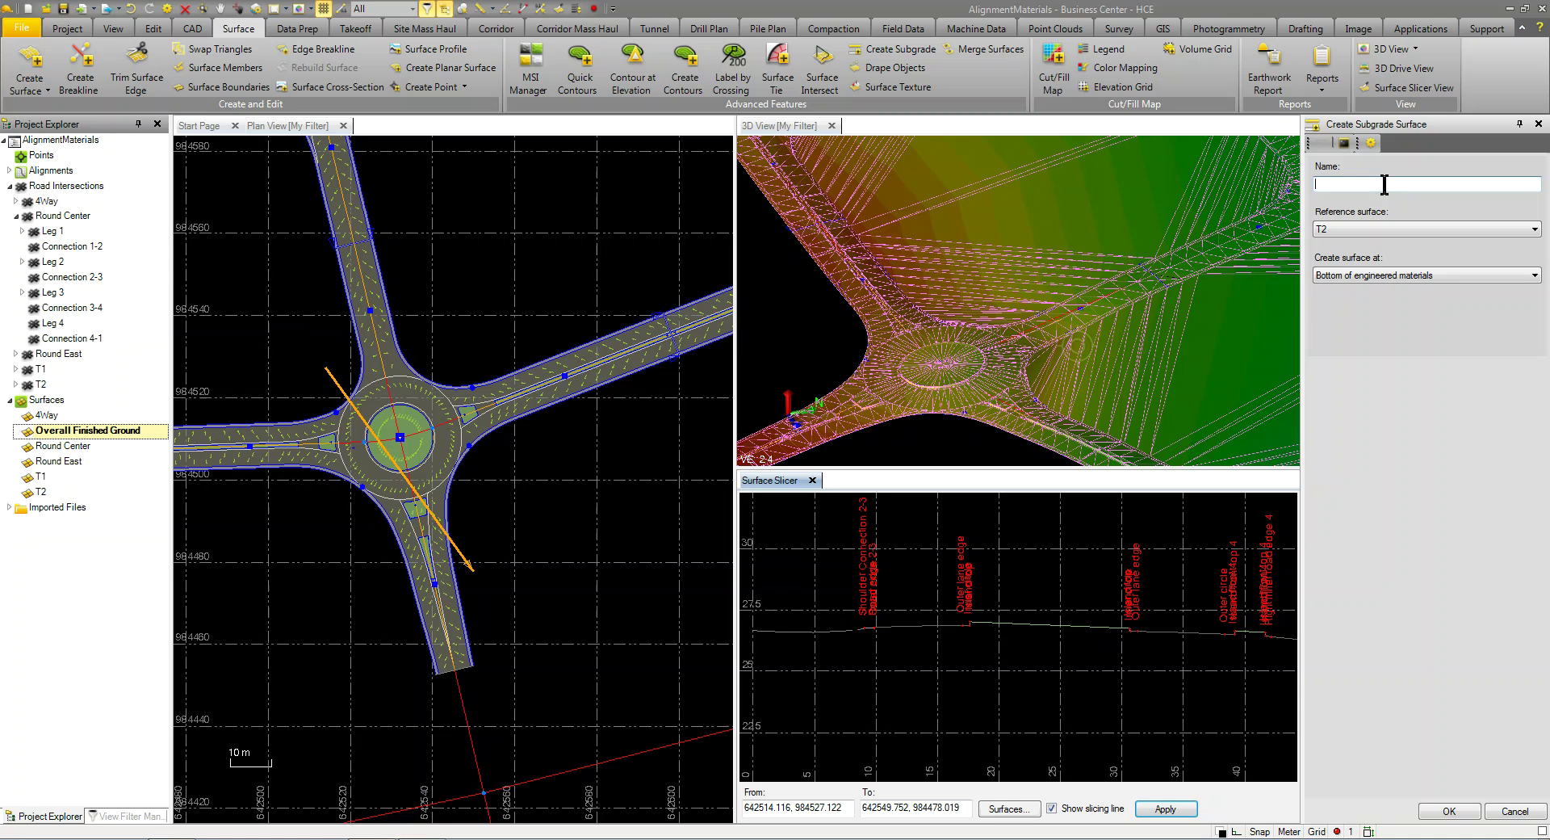
Create 'Overall Subgrade' from Overall Finished Ground at Bottom of engineered materials.
text(Overall Subgrade)
click(1330, 231)
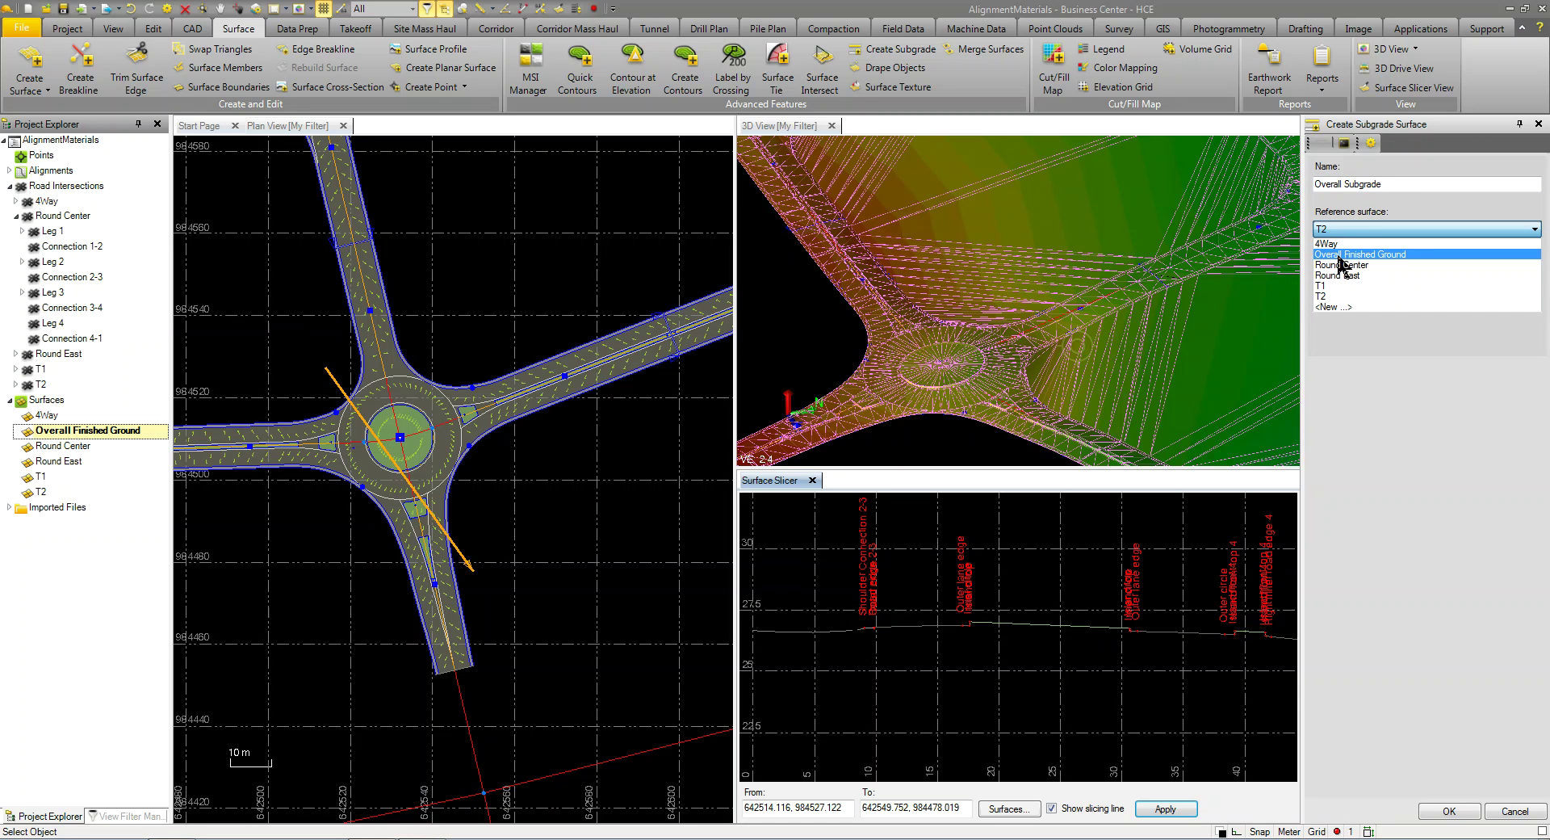
click(1341, 254)
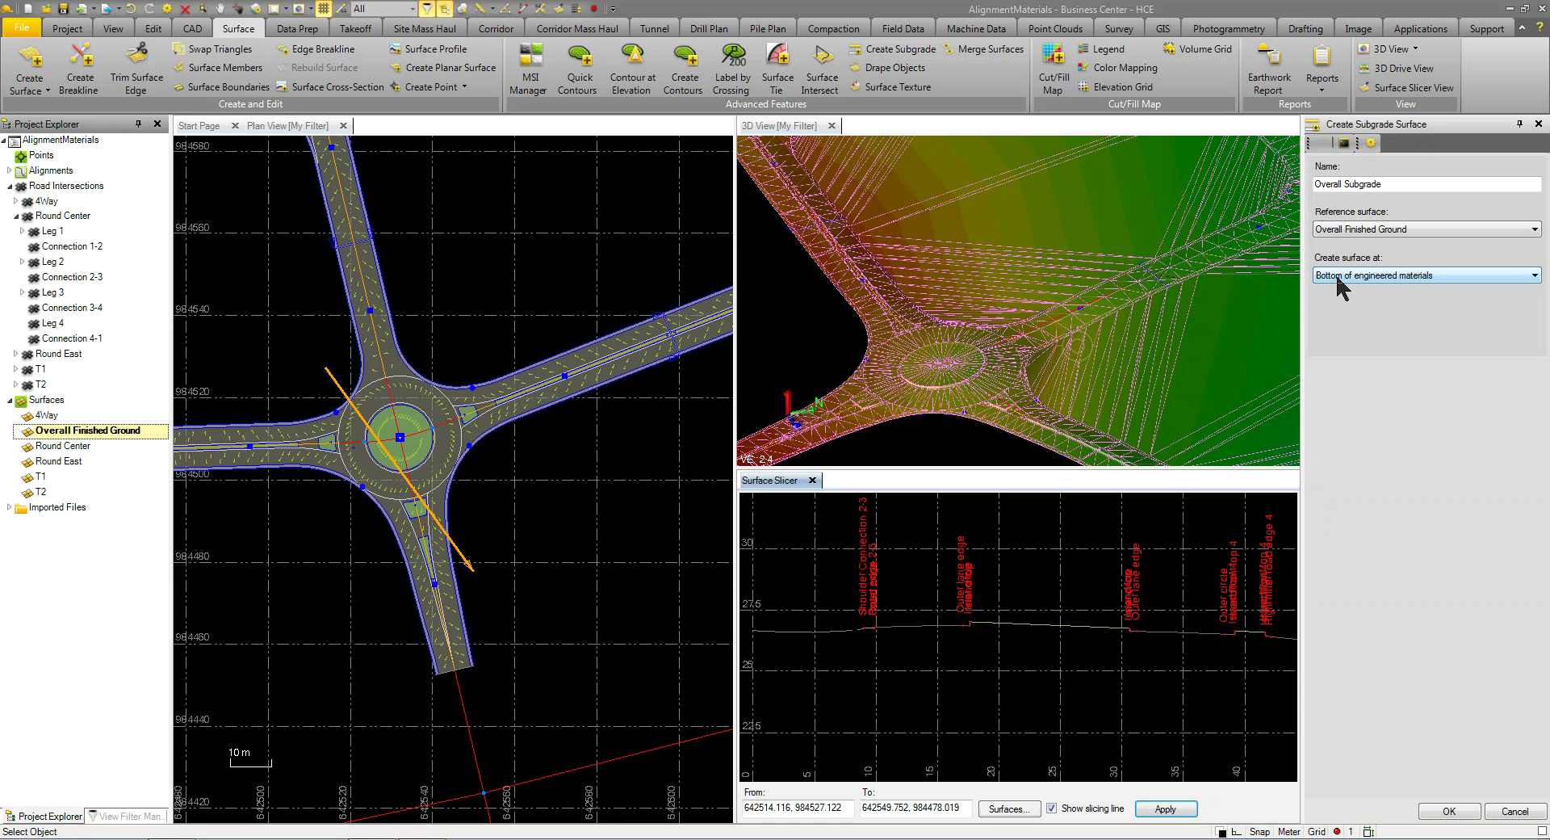
click(1342, 276)
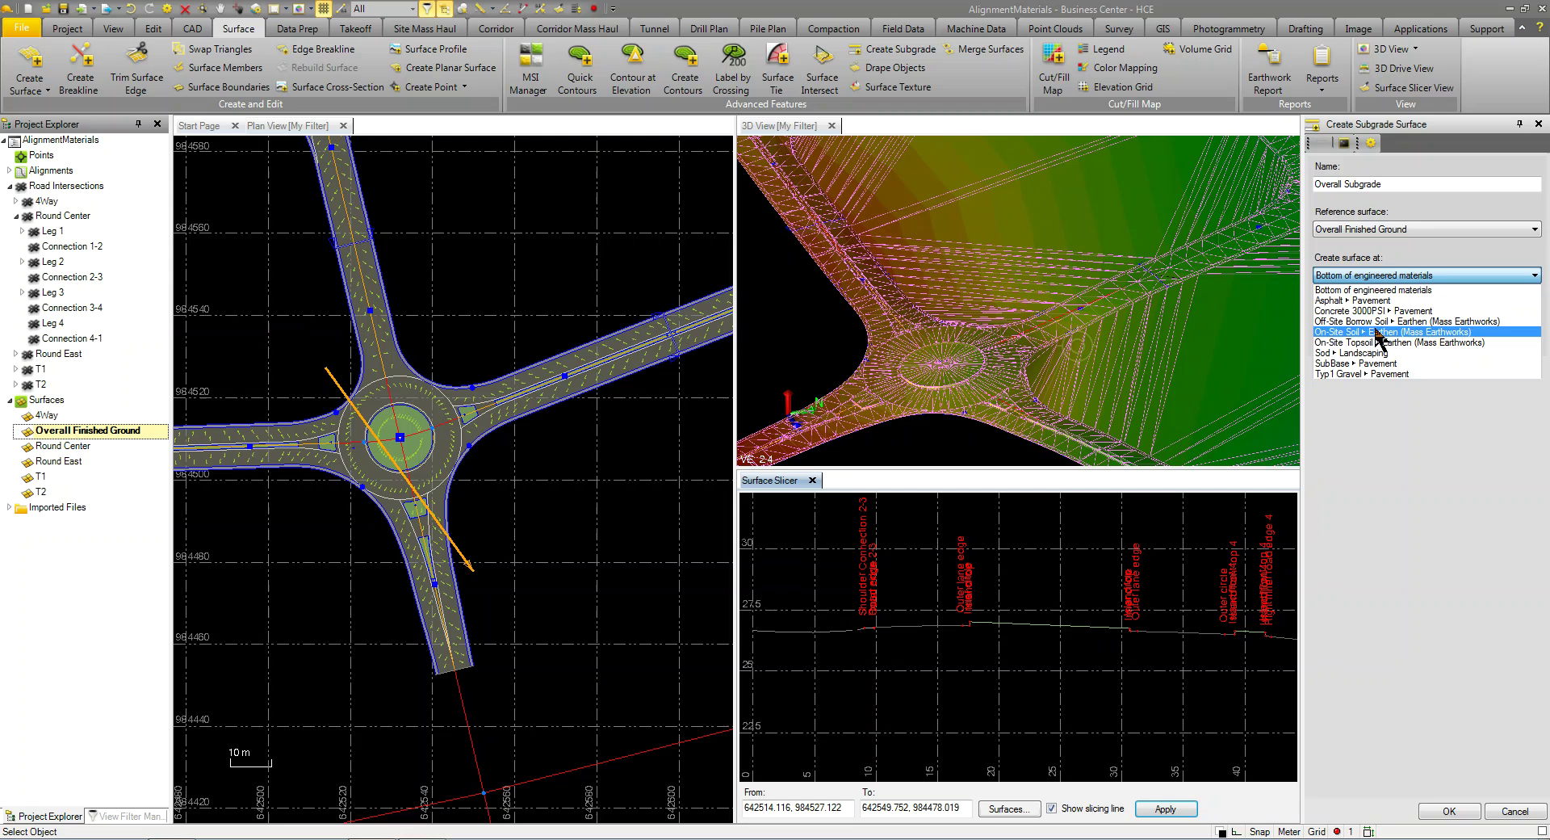
click(1384, 289)
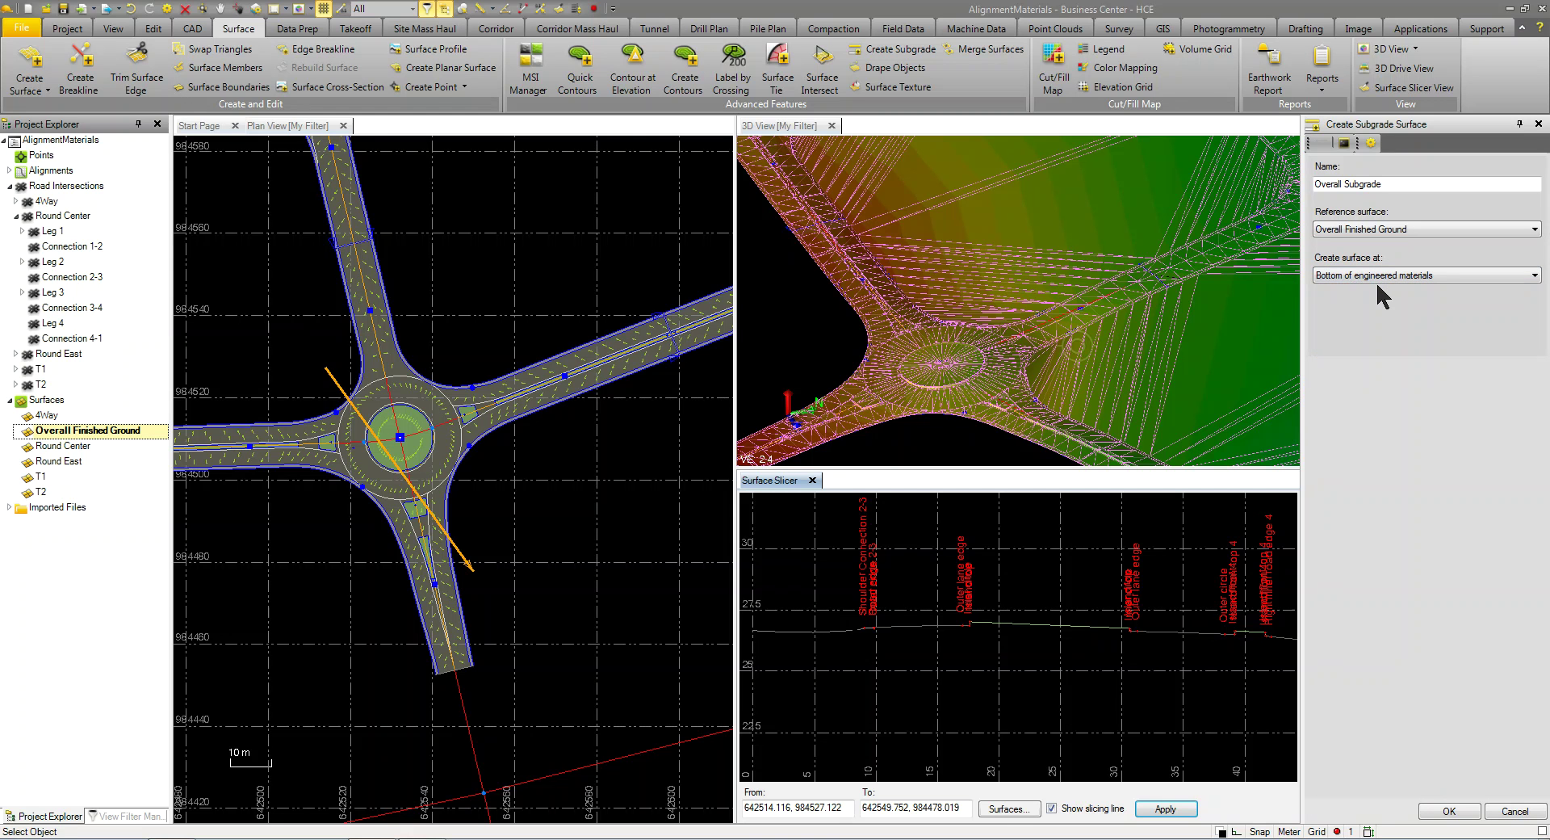
click(1450, 810)
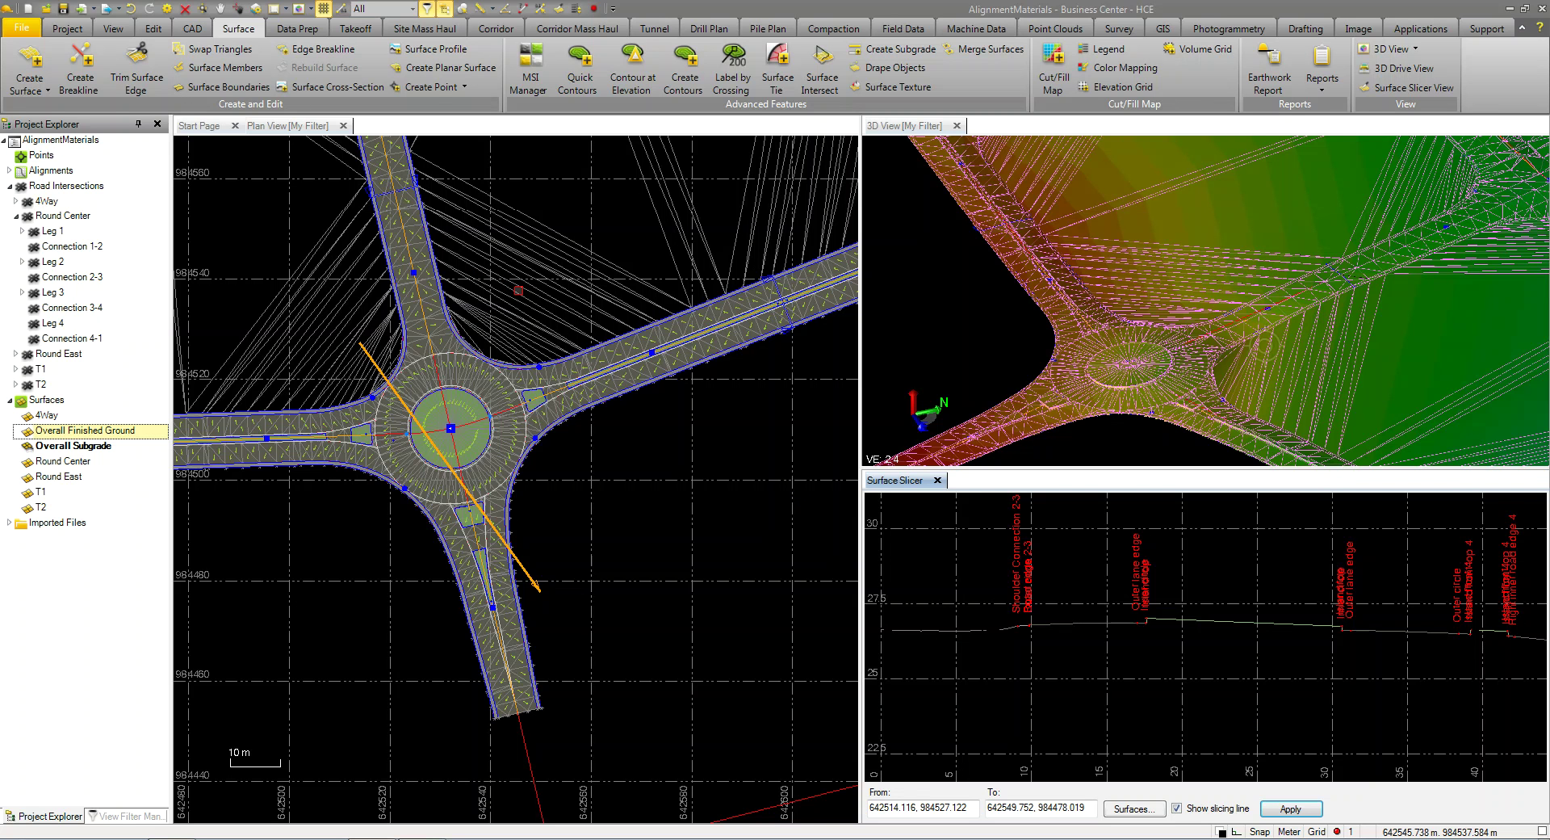
Add Overall Subgrade to the slicer profile beside Overall Finished Ground, then clear the selection.
click(1153, 809)
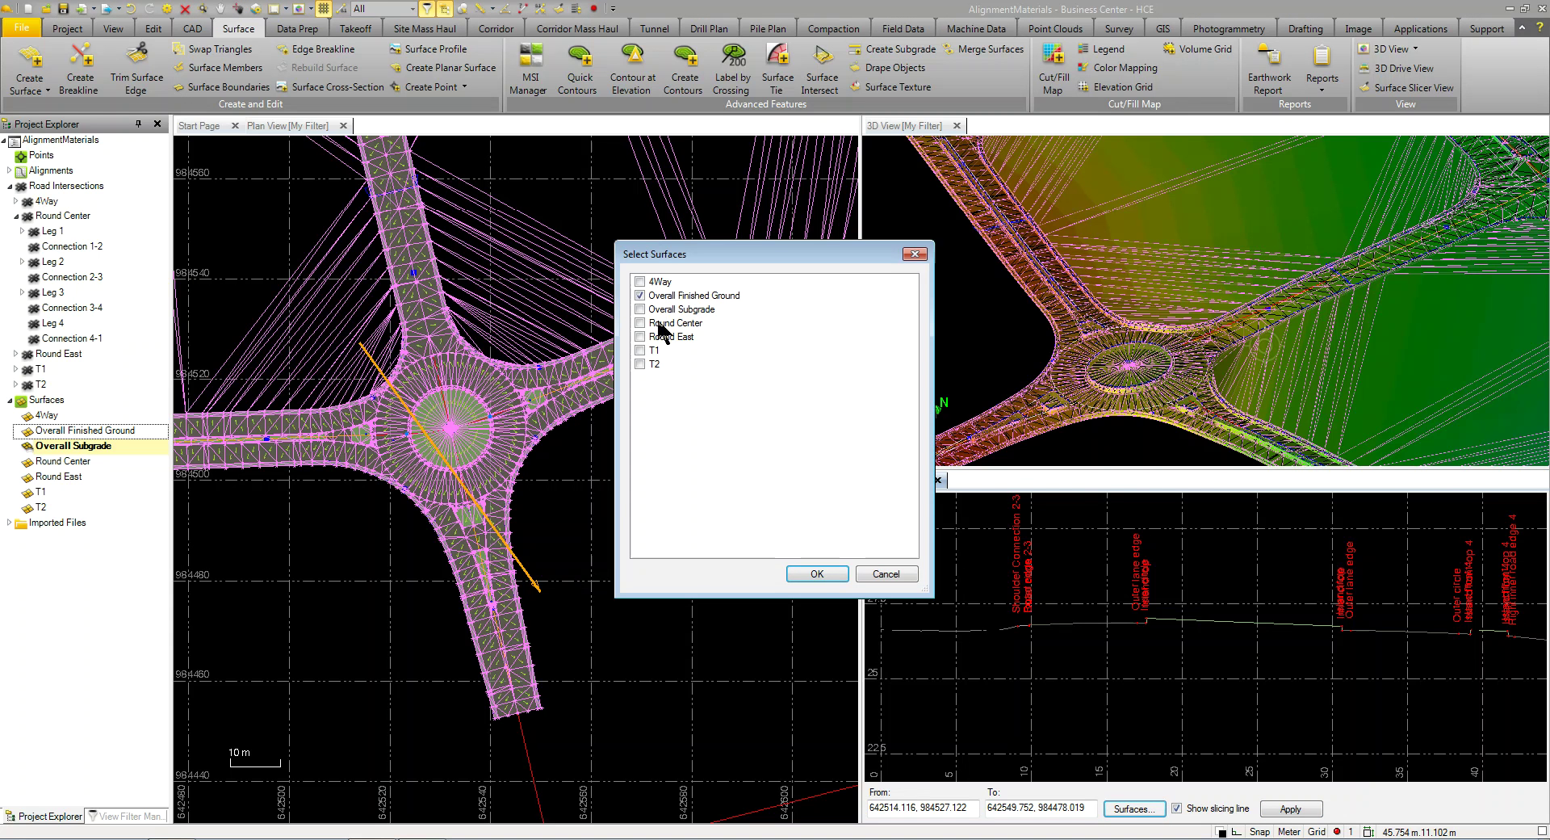
click(641, 309)
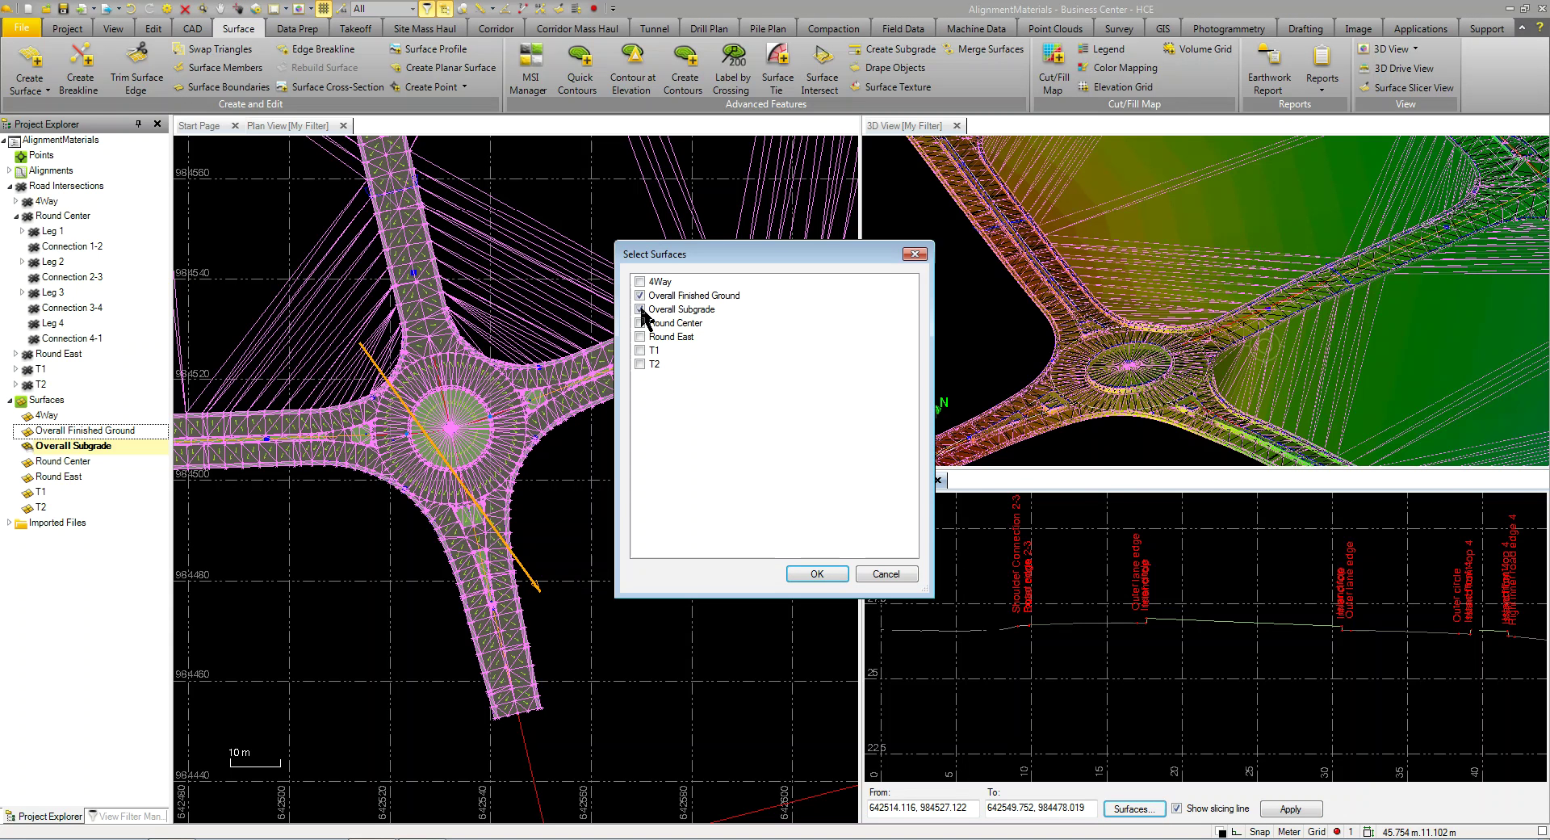
click(818, 575)
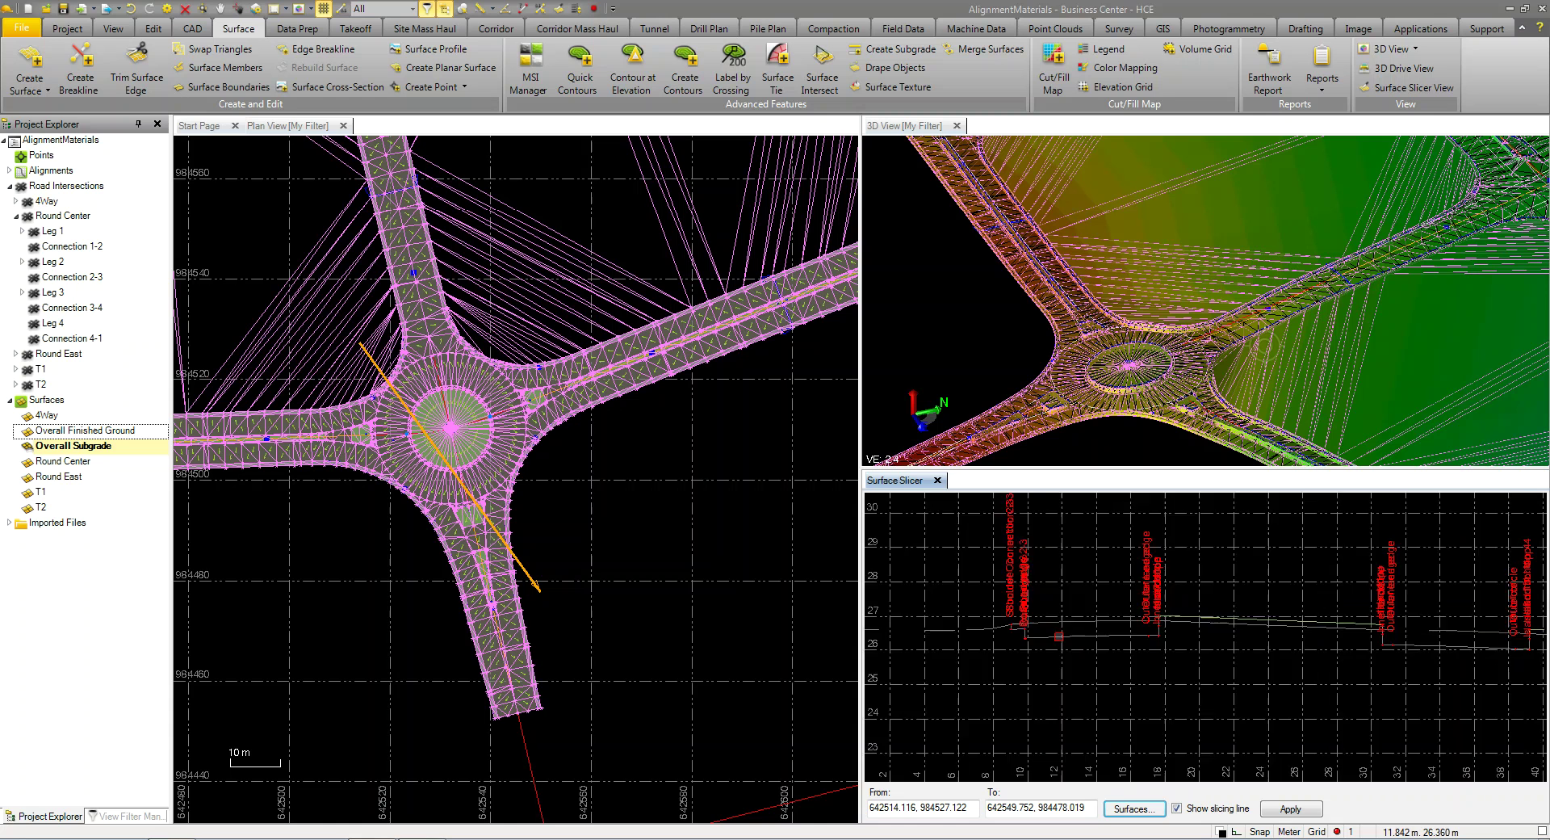
scroll(1058, 637, down, 2)
scroll(1242, 652, up, 2)
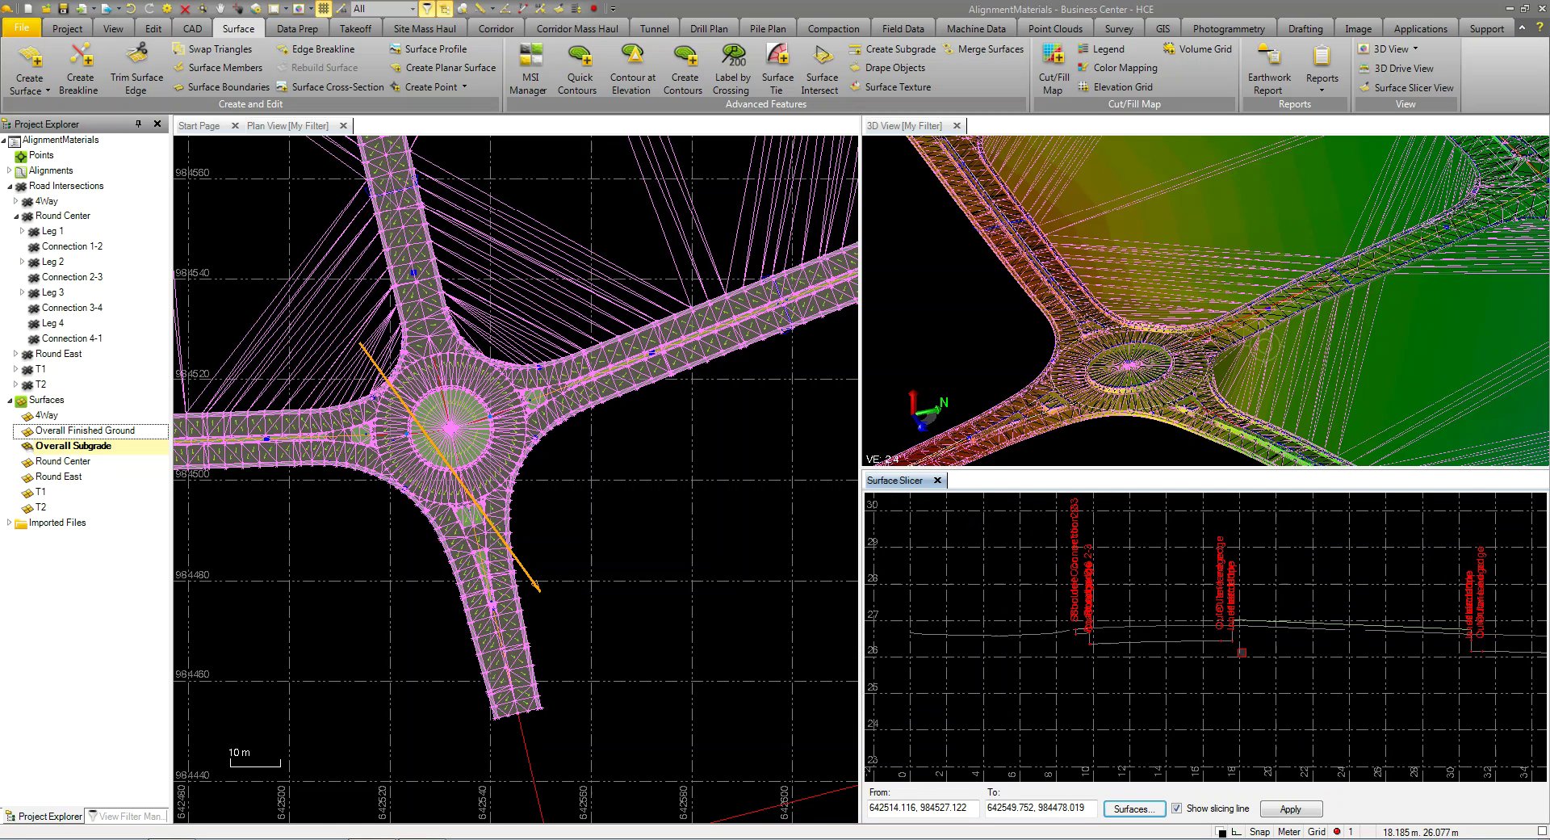
scroll(1242, 651, up, 3)
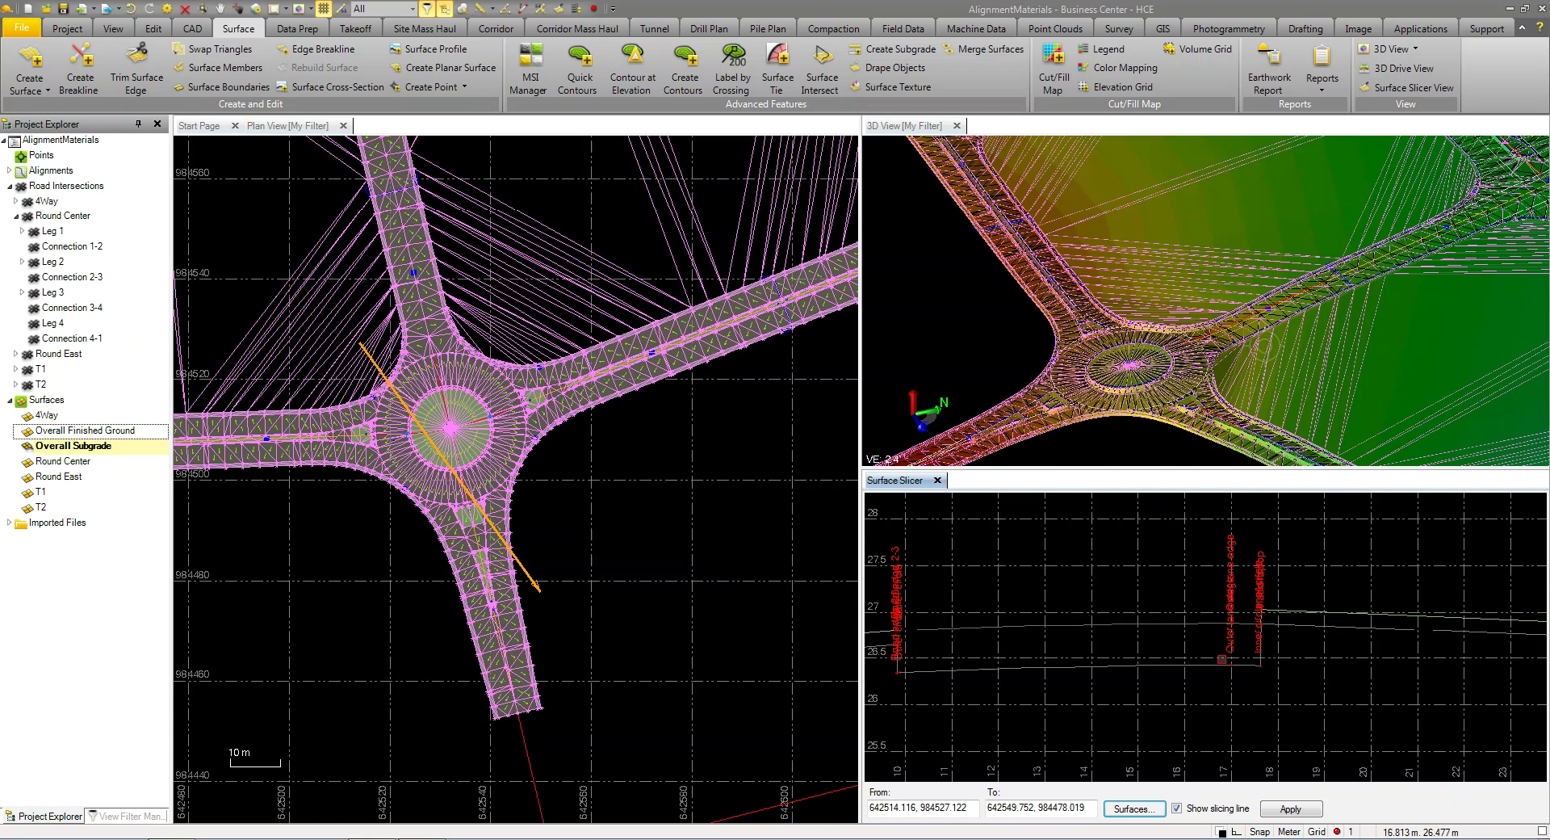
scroll(1099, 347, up, 4)
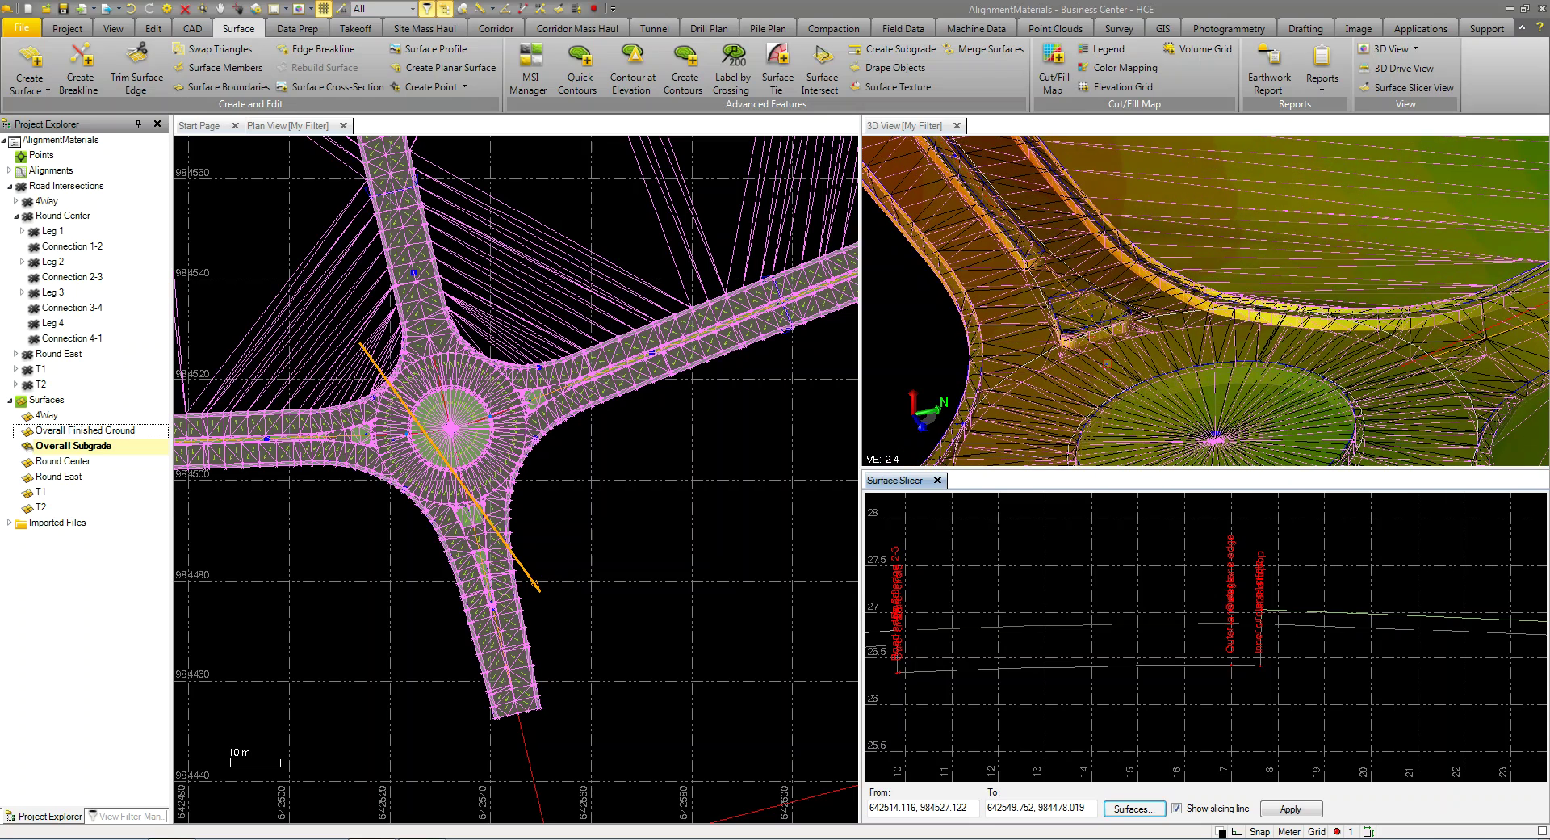
key(Escape)
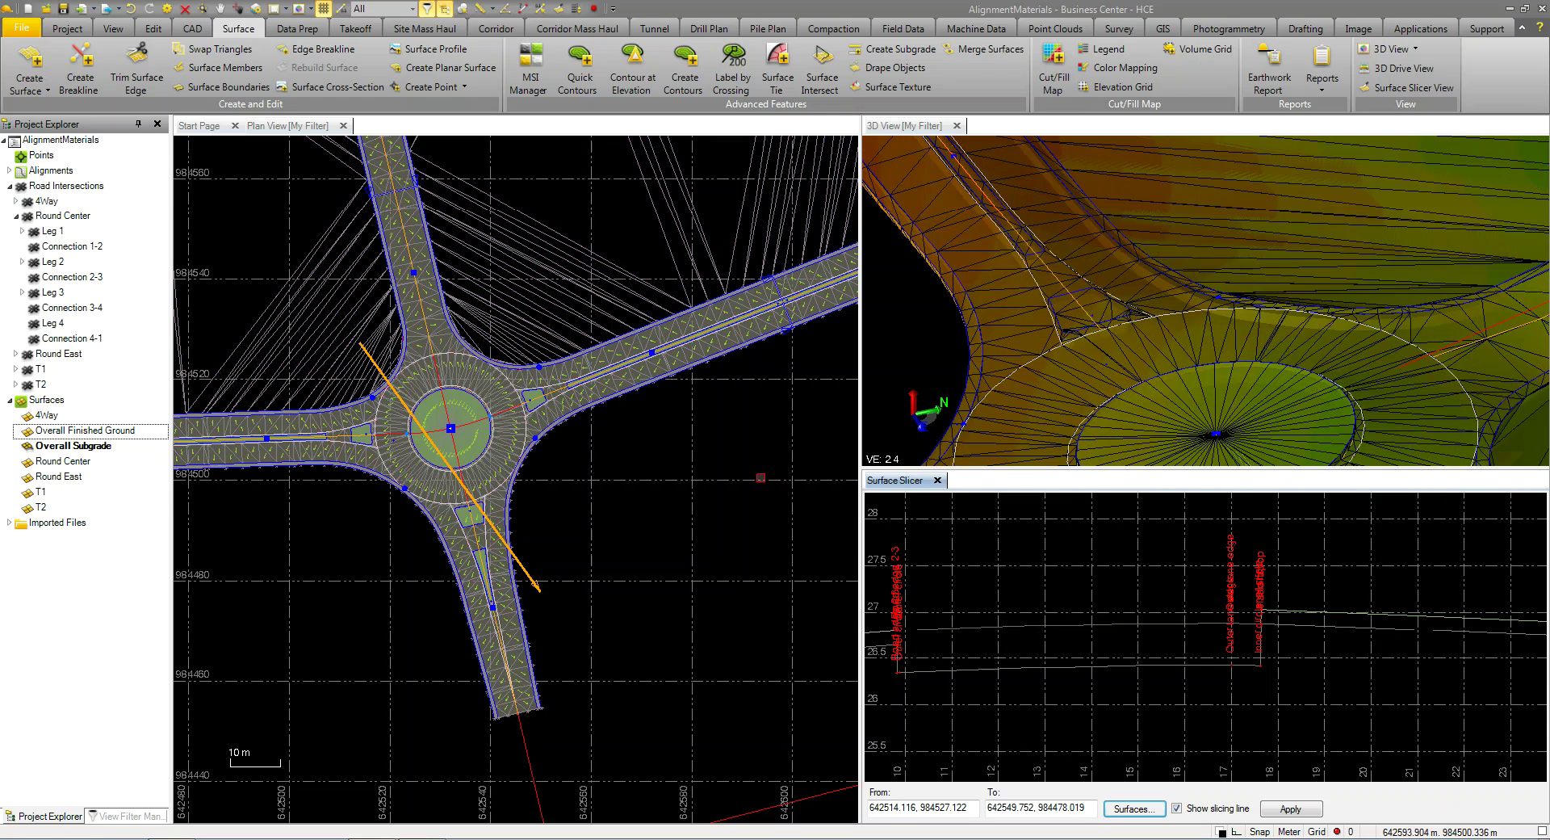
In the View Filter Manager, hide the Surface group except Overall Subgrade.
click(121, 815)
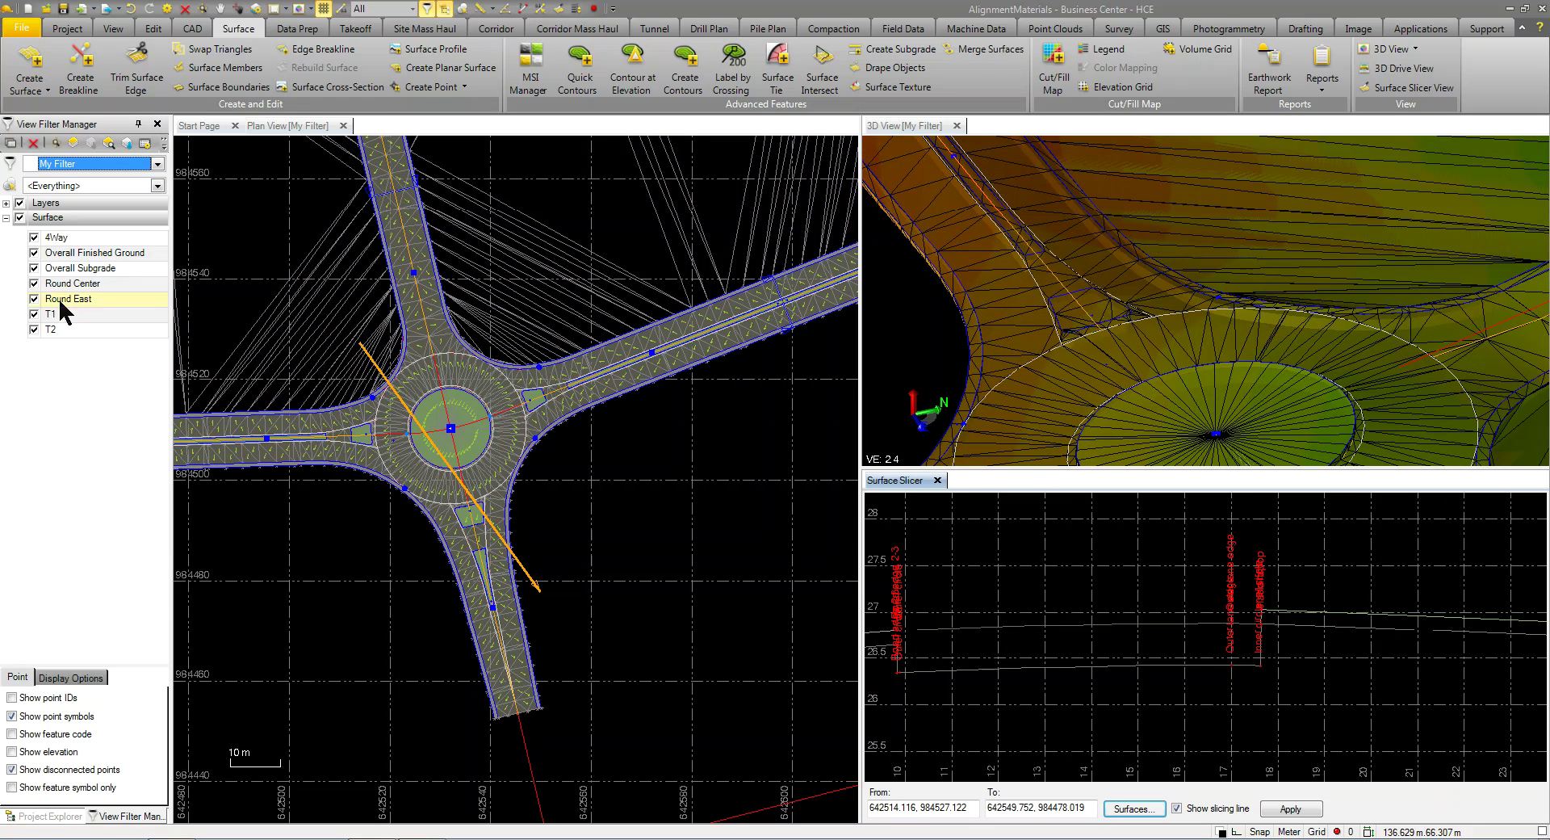
click(20, 217)
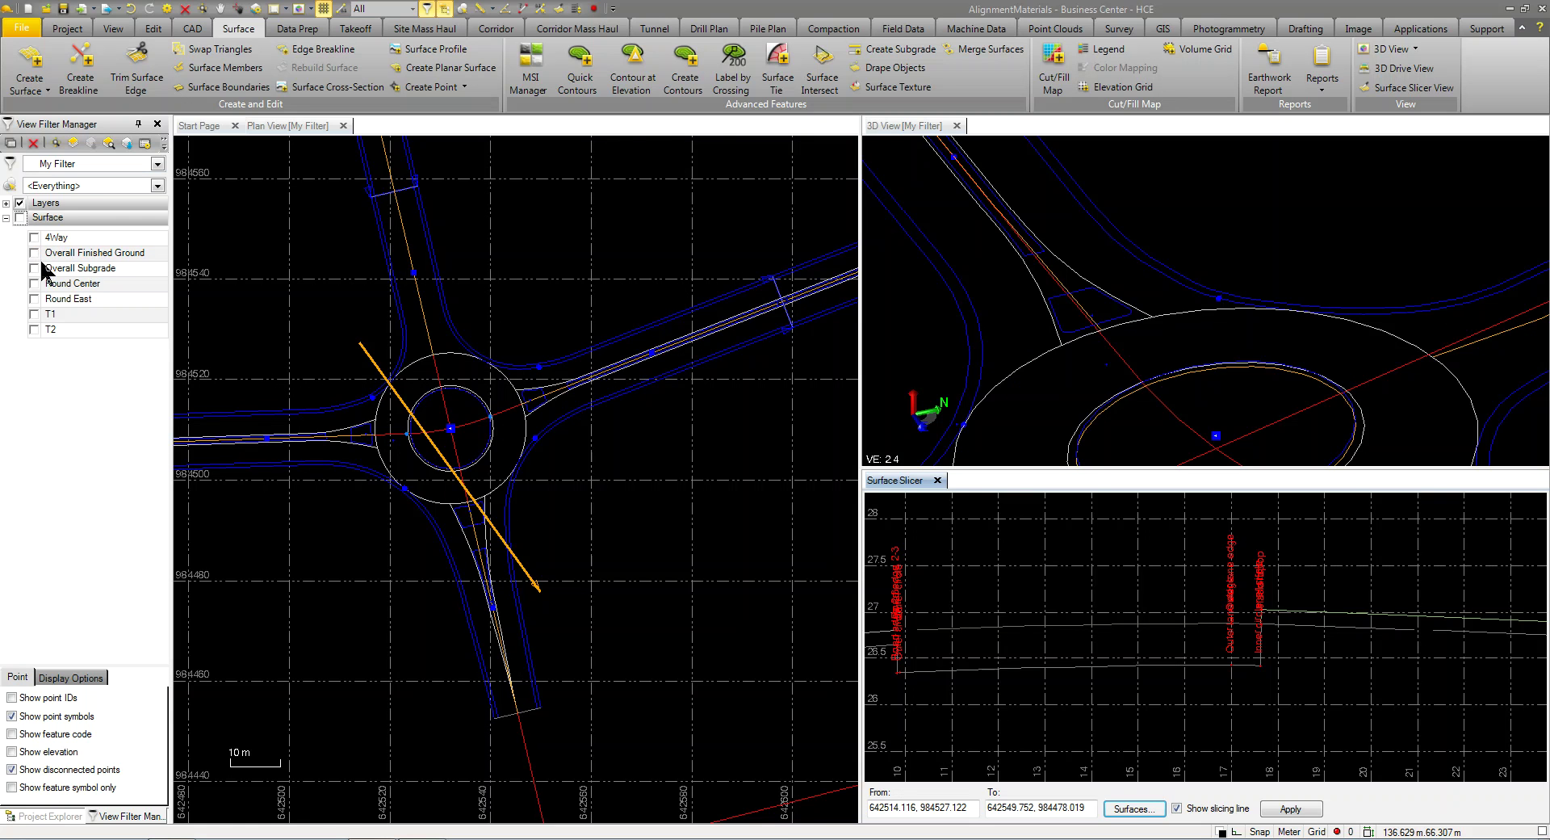
click(34, 268)
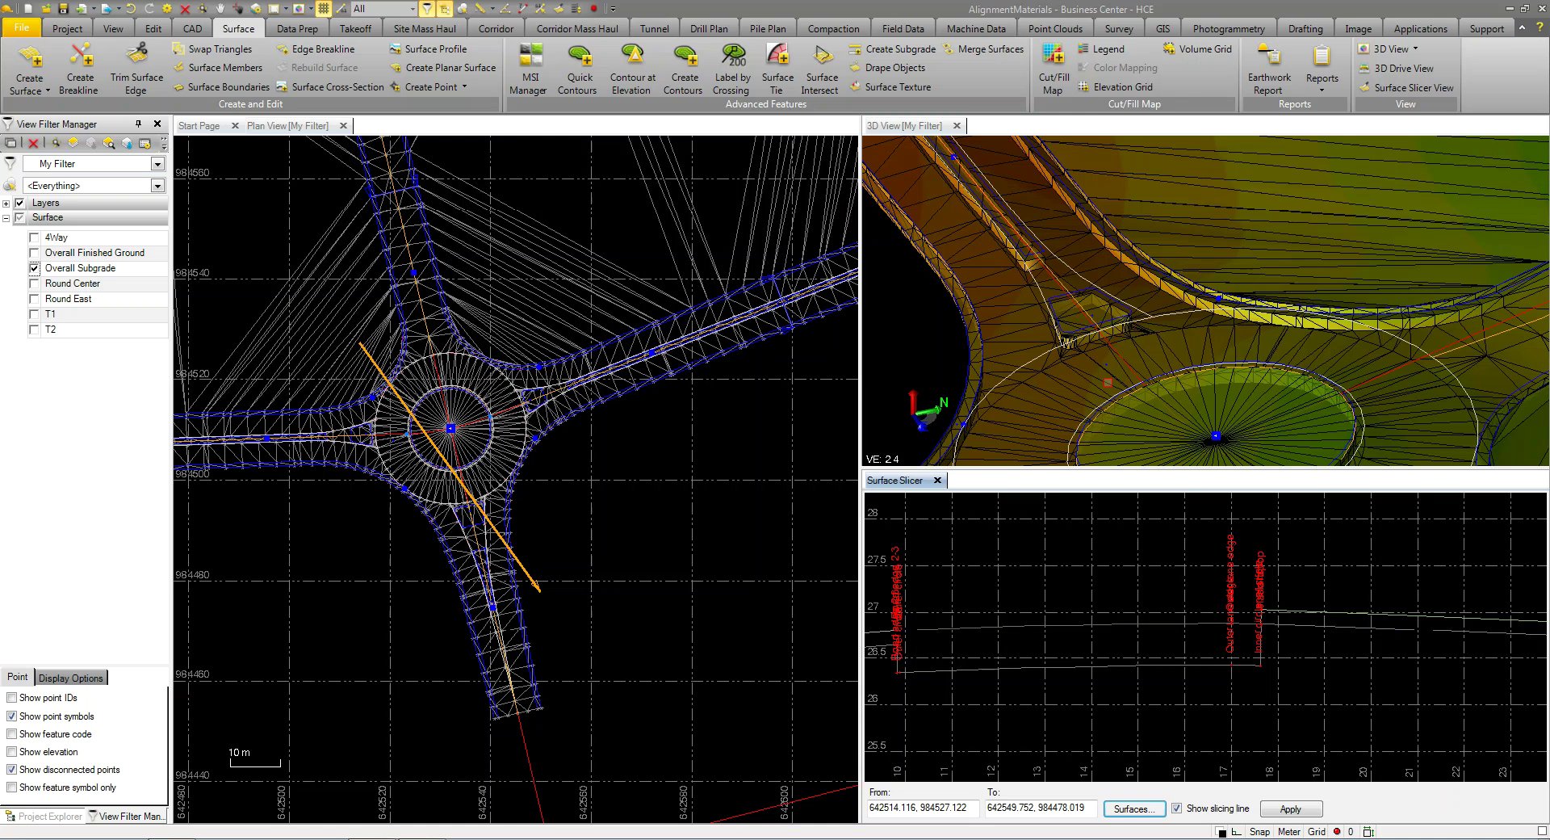
scroll(1107, 382, down, 5)
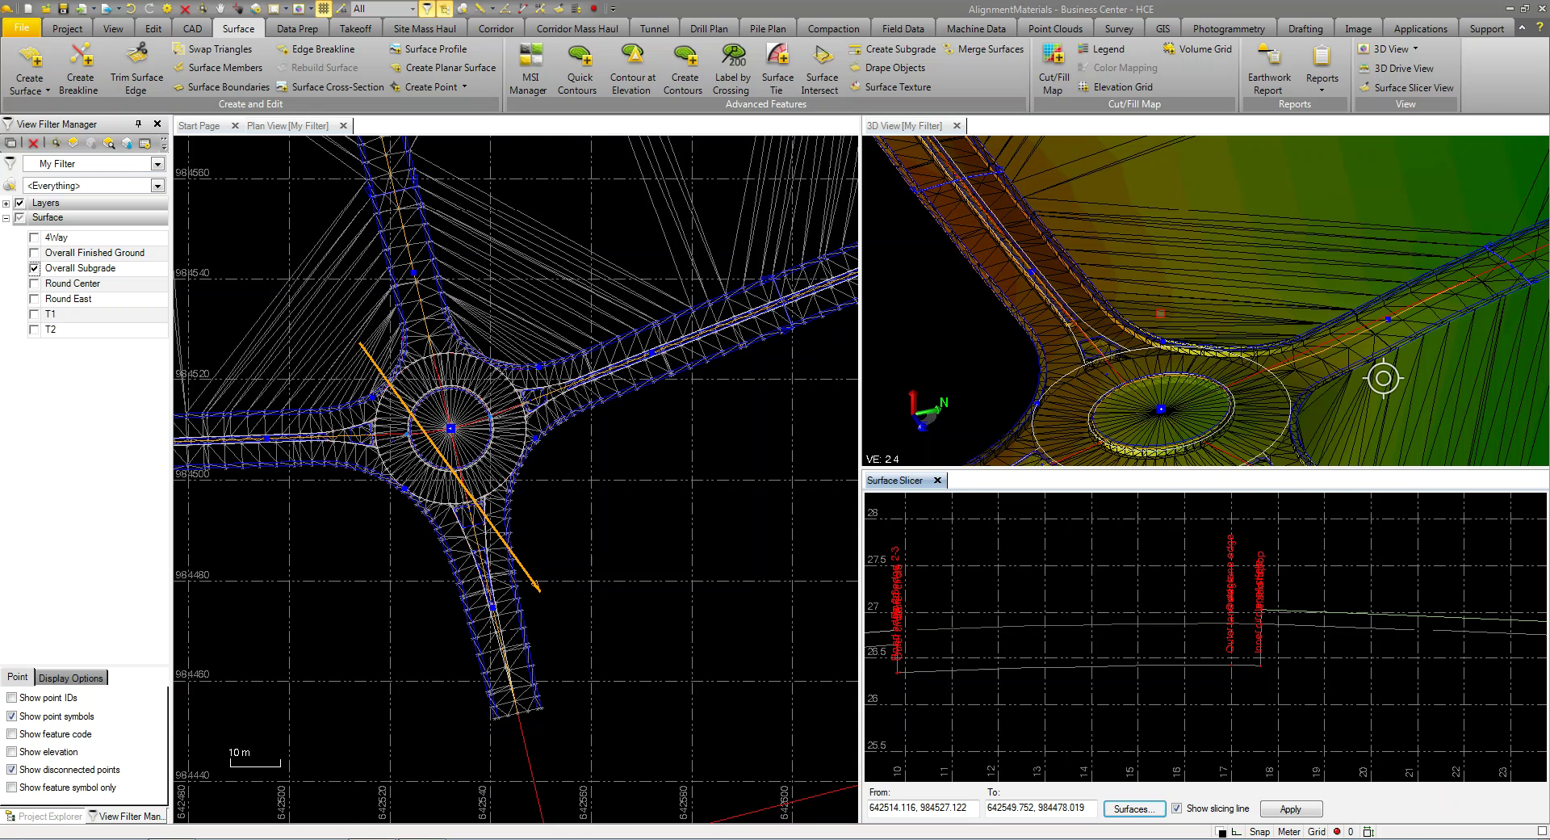
scroll(1142, 643, down, 5)
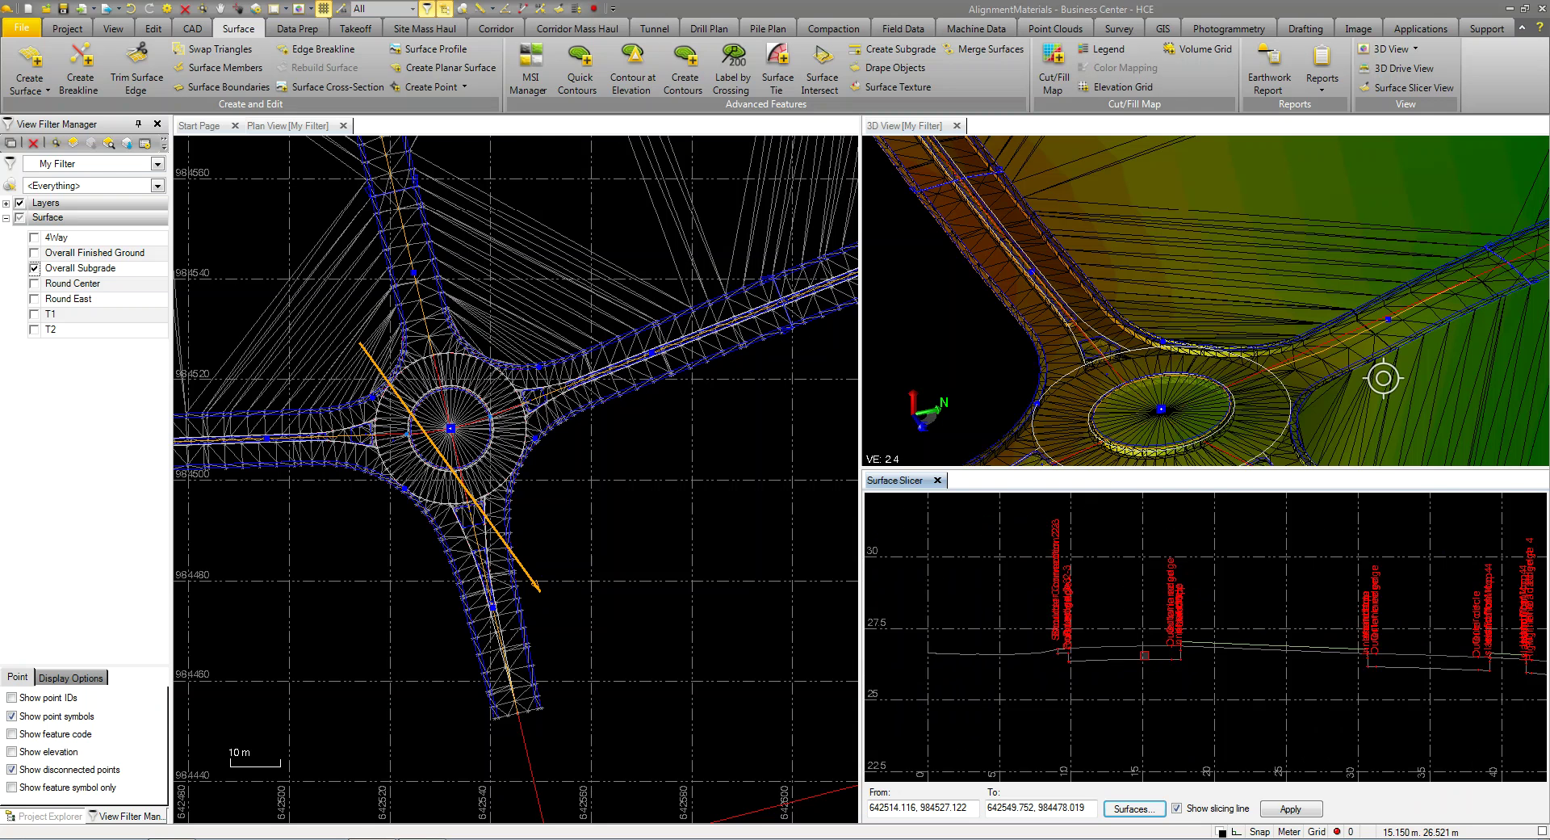
scroll(1156, 638, up, 5)
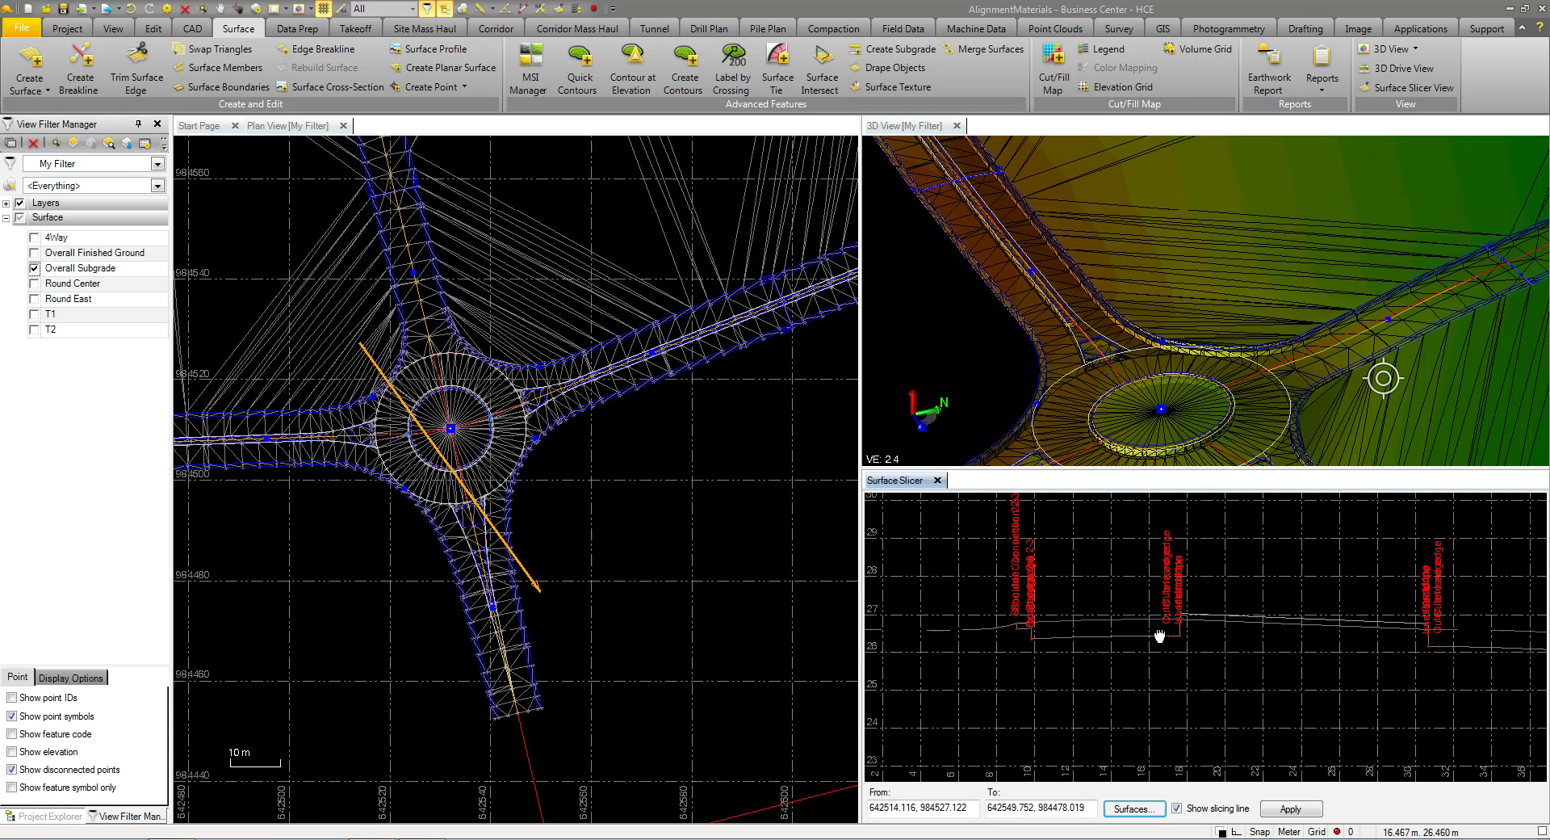
Set up an Earthwork Report comparing Overall Subgrade surface to surface against final T2.
click(1316, 69)
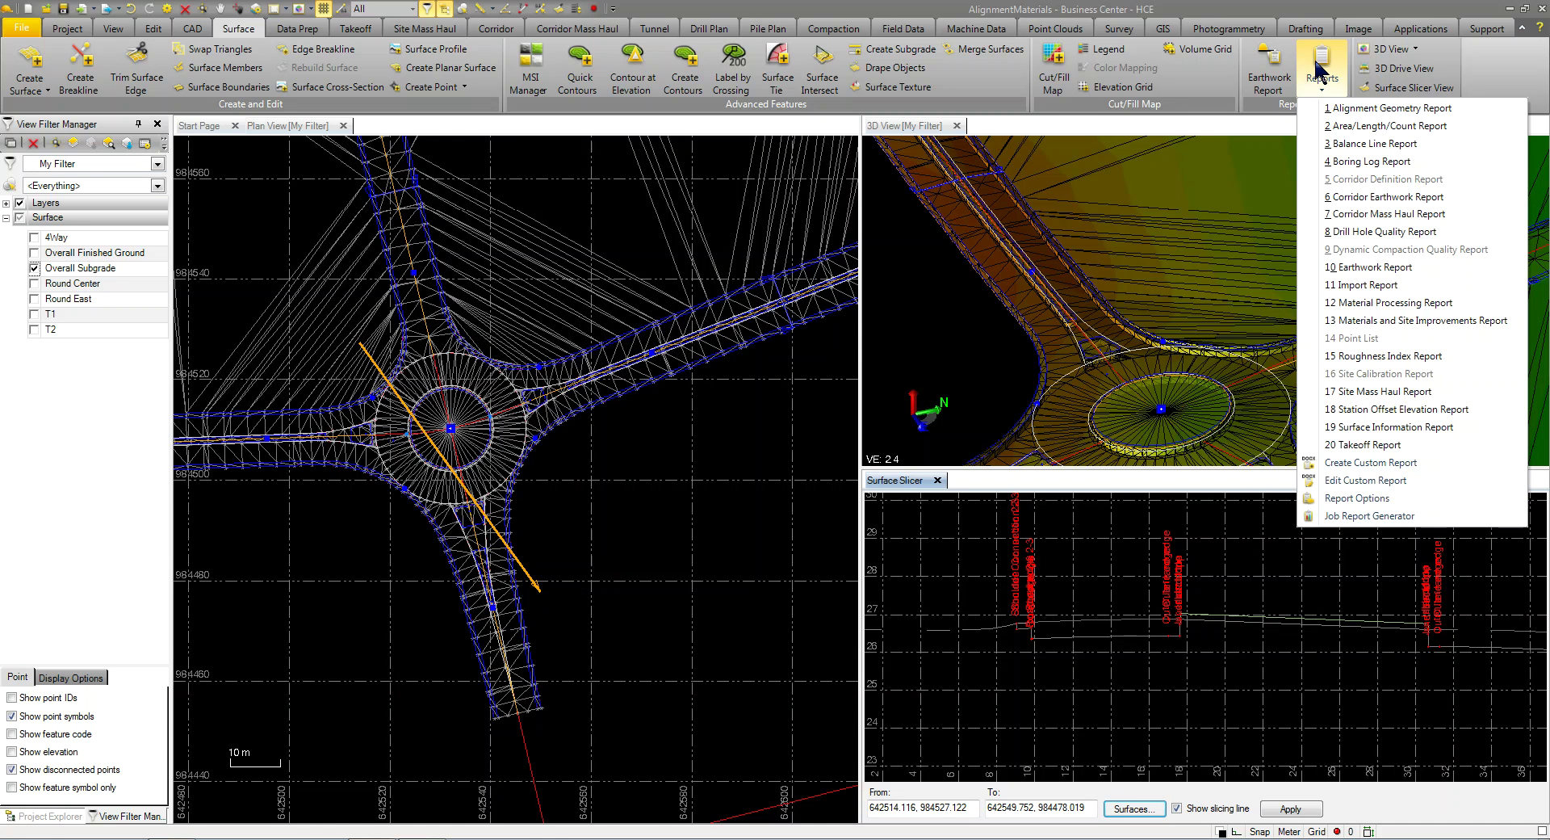
click(1269, 68)
click(1379, 280)
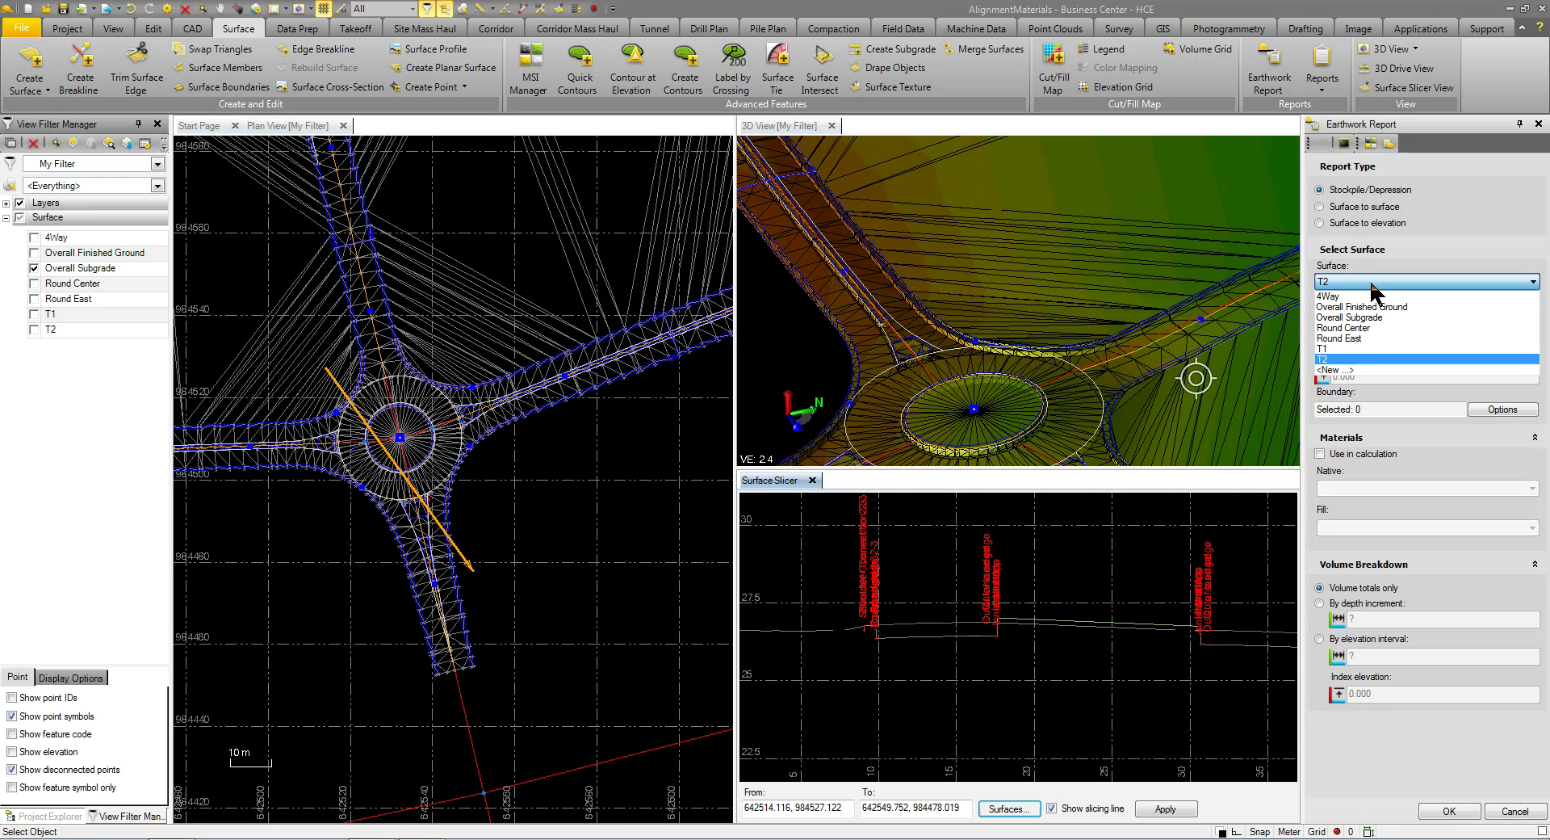
click(1372, 315)
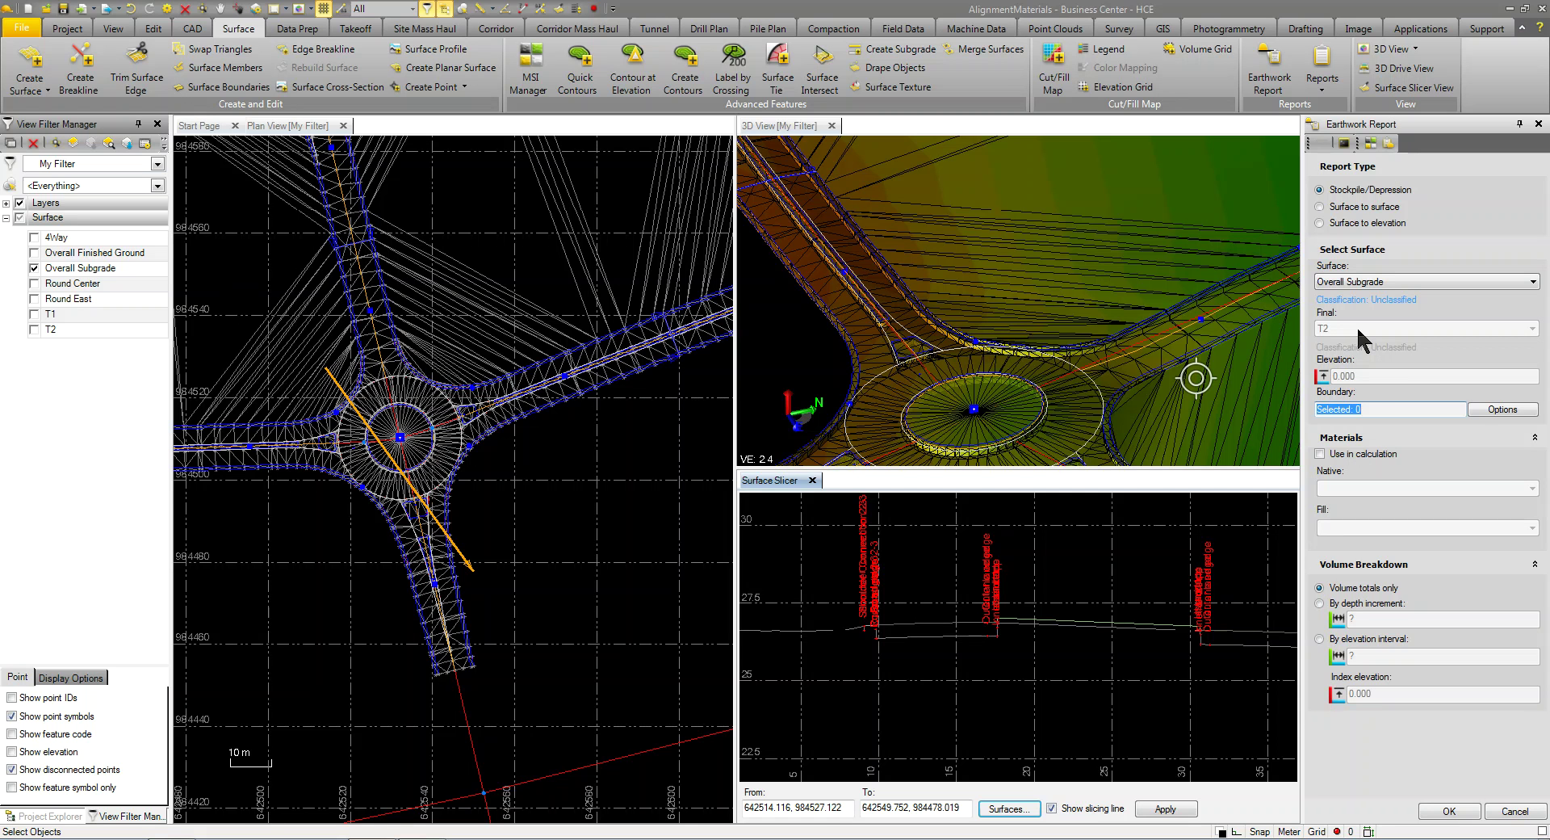
click(1361, 208)
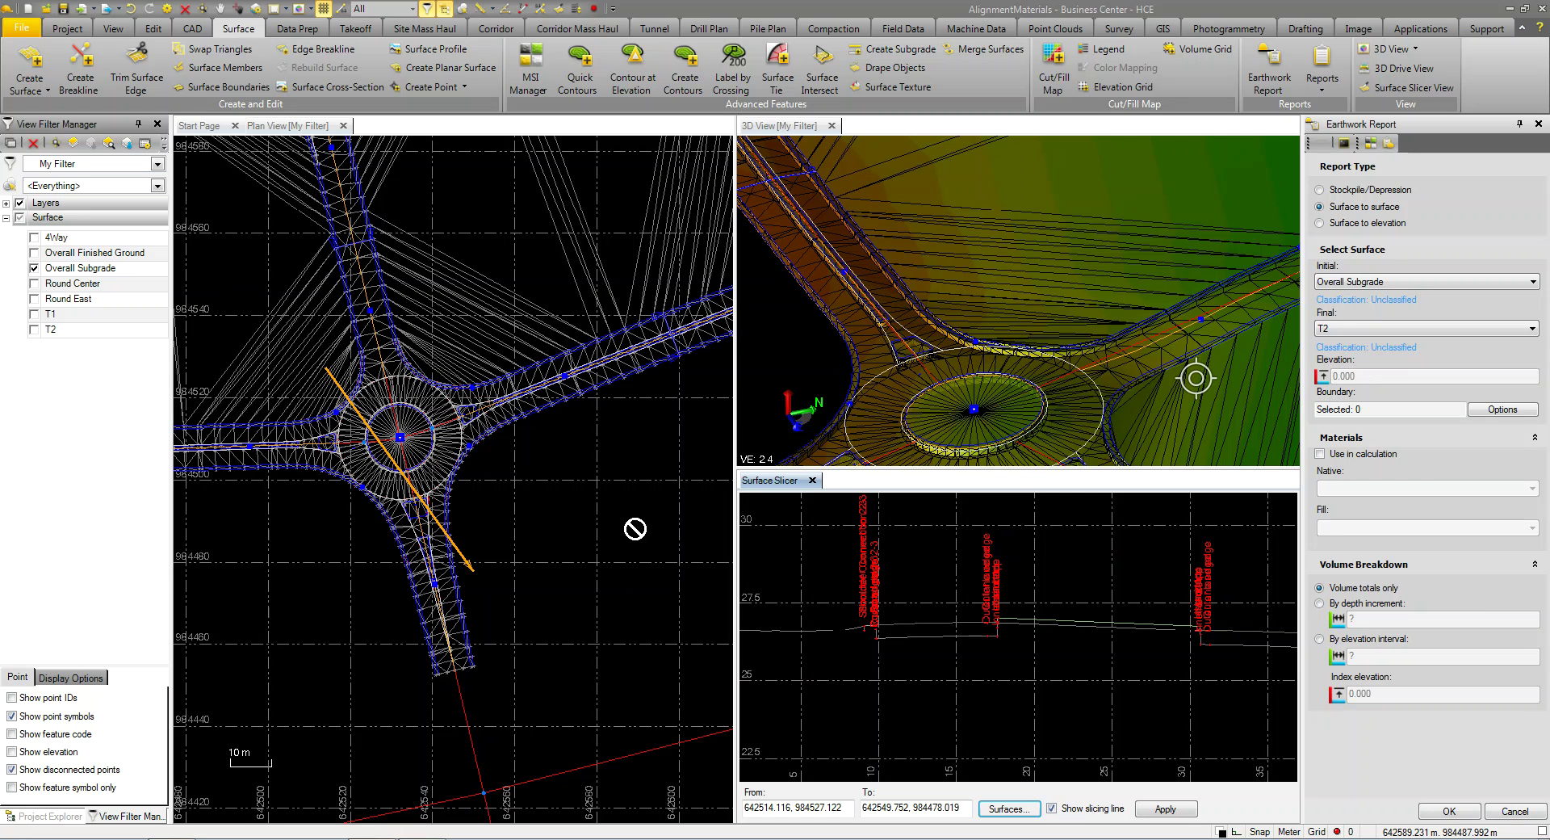
scroll(636, 529, down, 3)
middle_drag(636, 529, 553, 552)
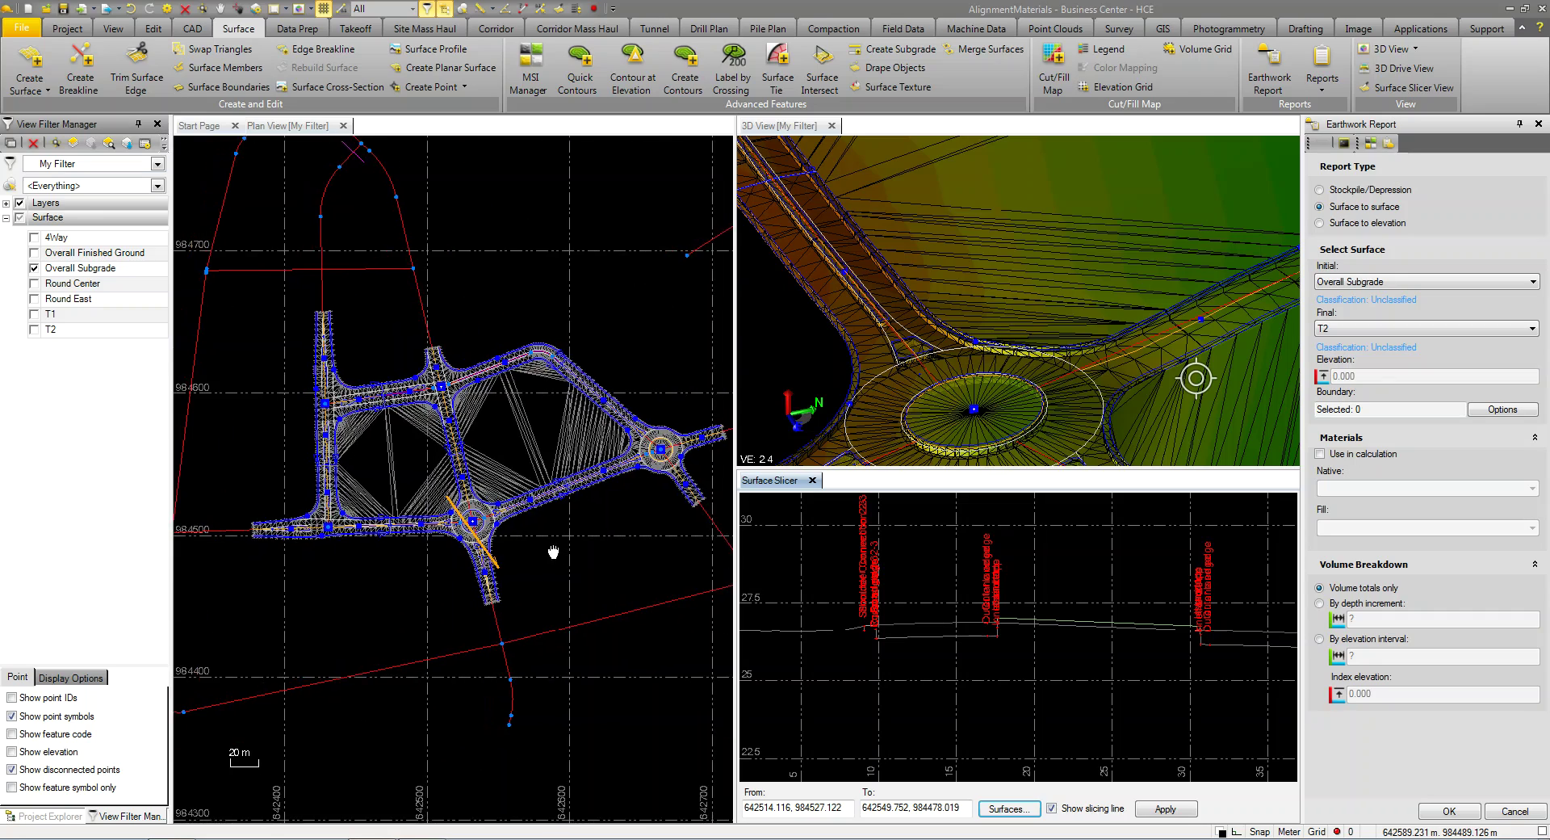
scroll(554, 552, up, 2)
scroll(449, 524, up, 2)
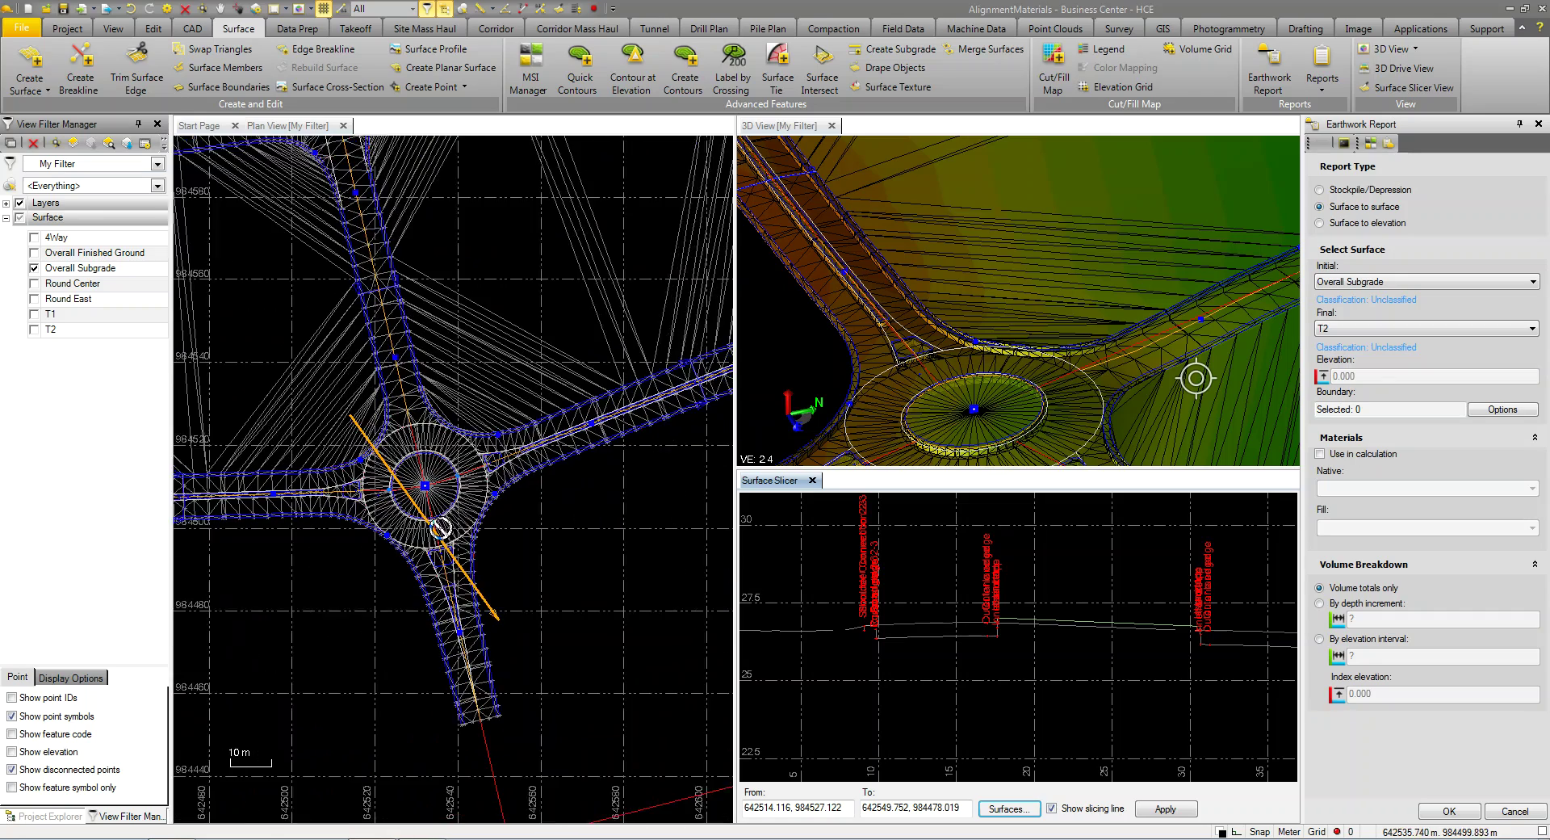
scroll(440, 529, up, 1)
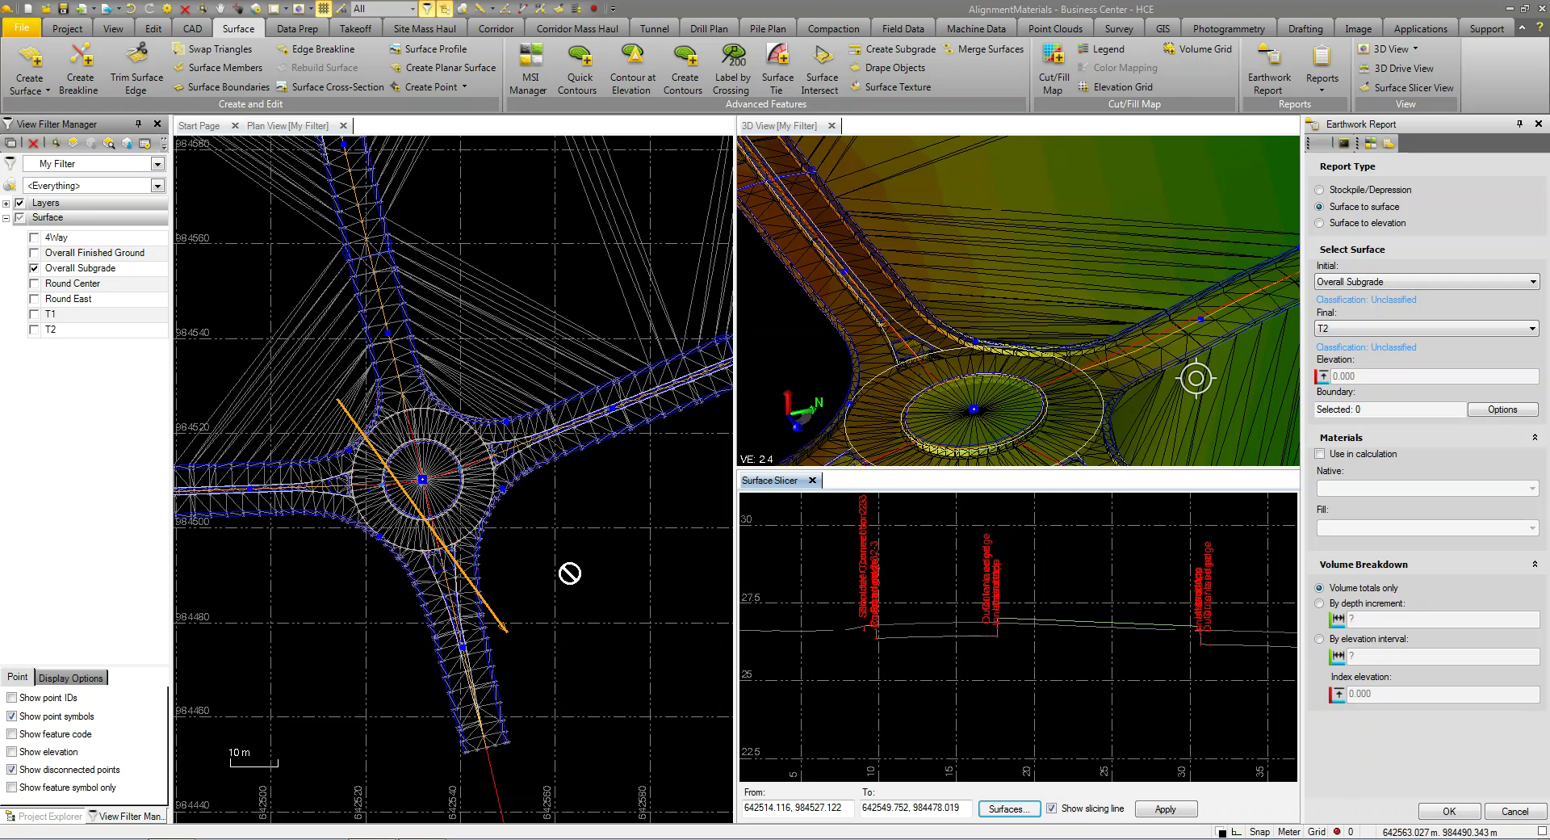